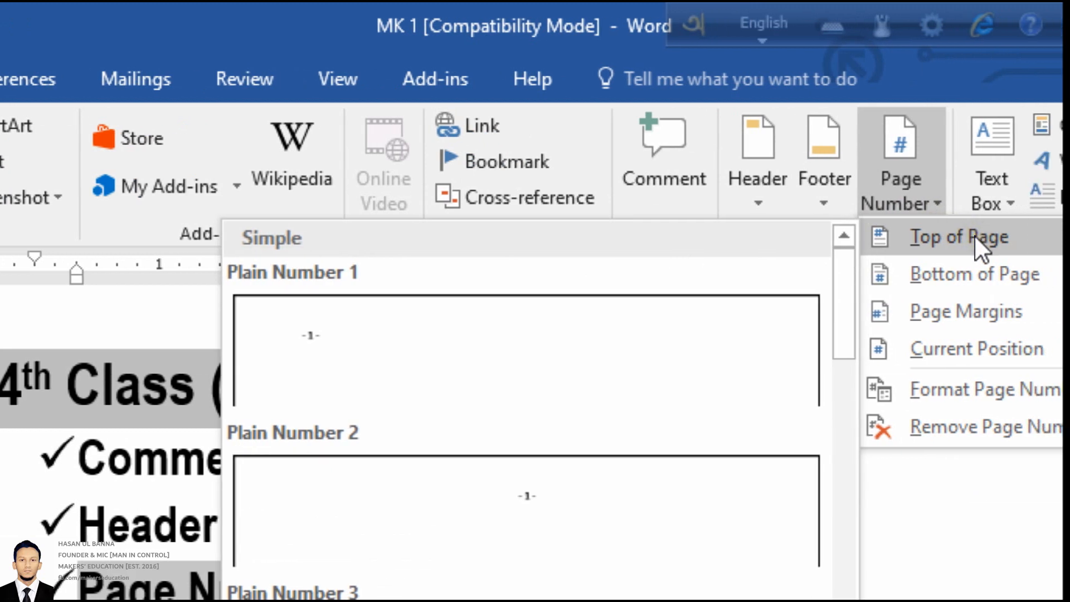
- Insert a right-aligned page number in the footer at the bottom of the page
mouse_move(1034, 282)
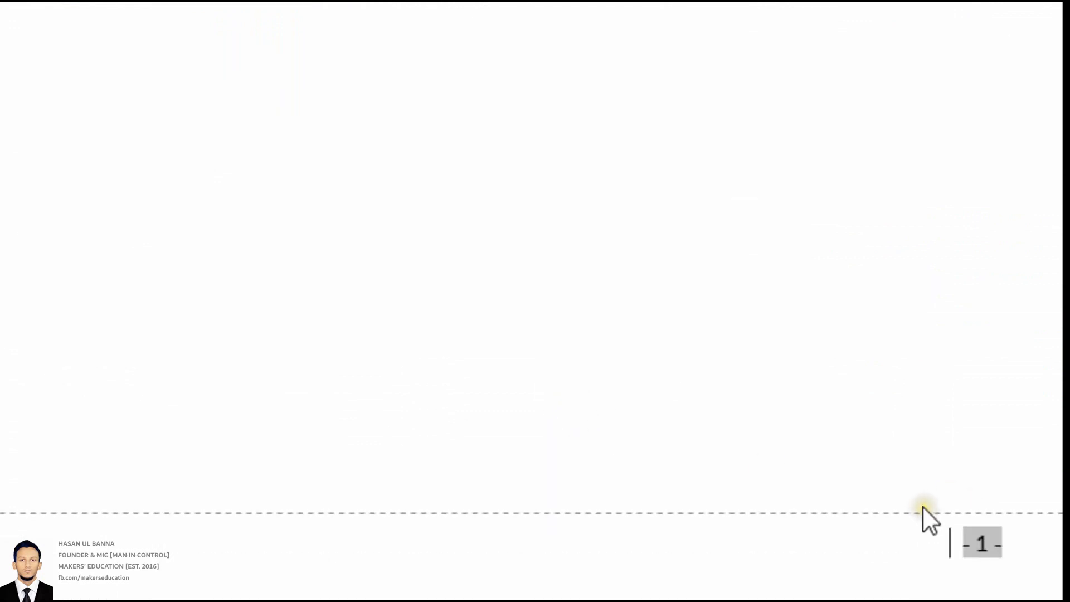
scroll(927, 504, "up", 3)
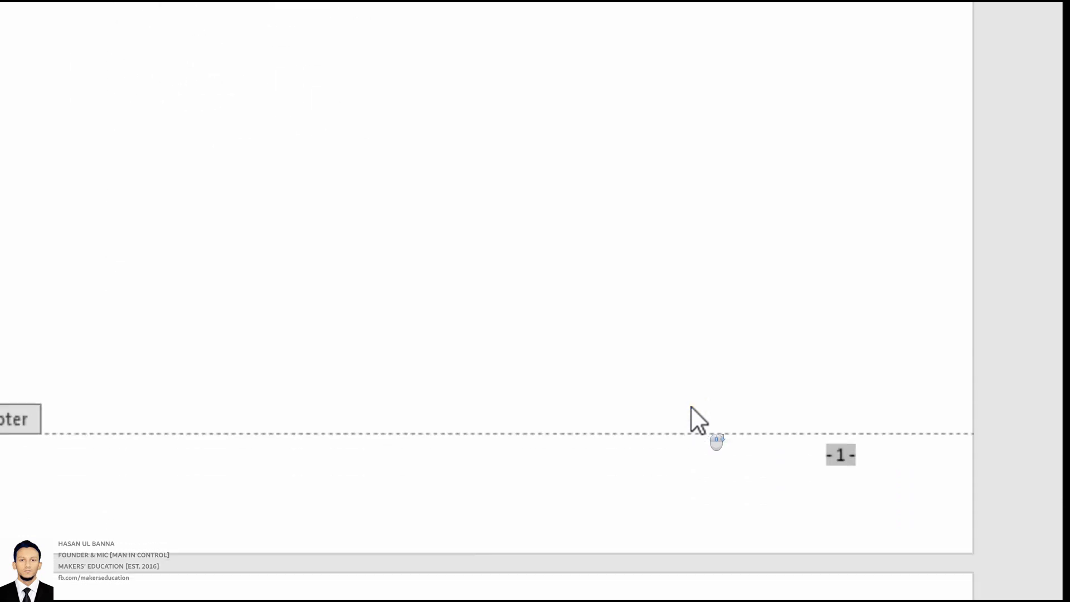
- Examine the page numbers in the footers across the following pages and return to the topic list
scroll(691, 405, "down", 10)
scroll(691, 400, "down", 10)
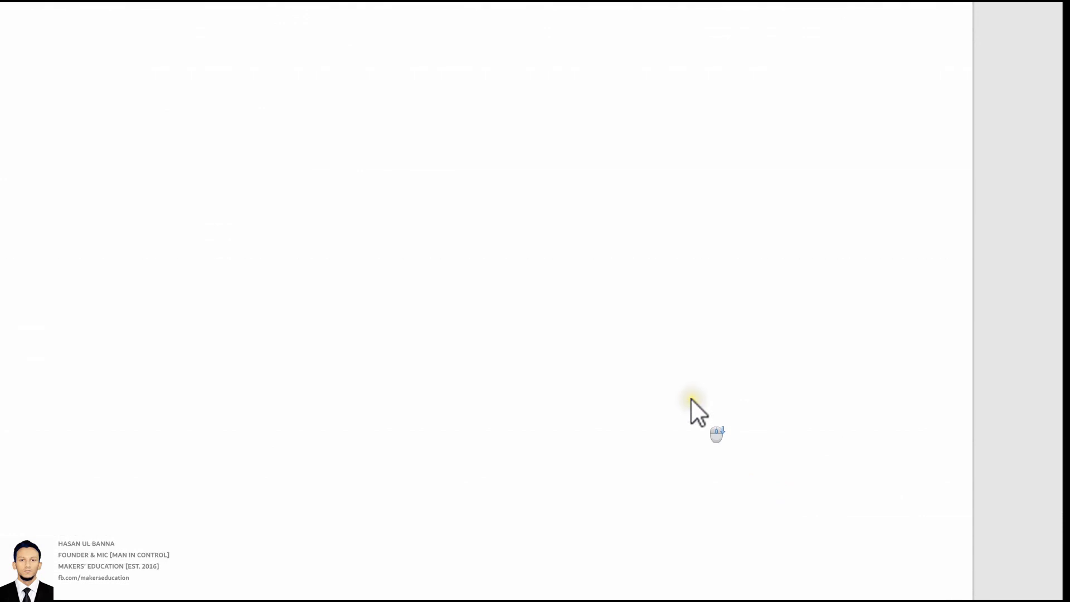
scroll(691, 399, "down", 10)
scroll(690, 399, "up", 10)
scroll(559, 237, "up", 5)
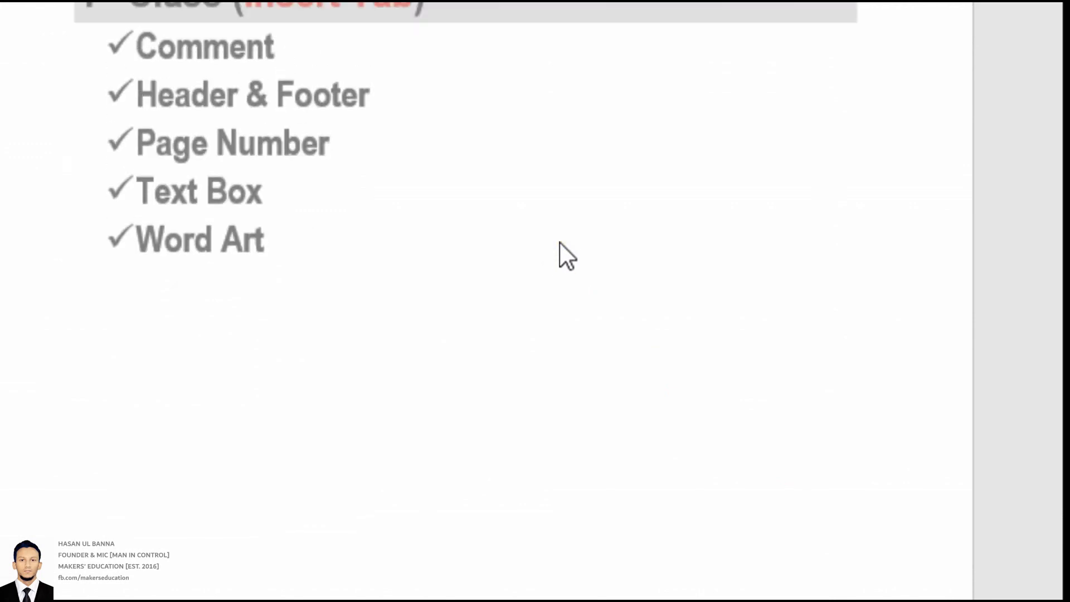
scroll(354, 483, "down", 5)
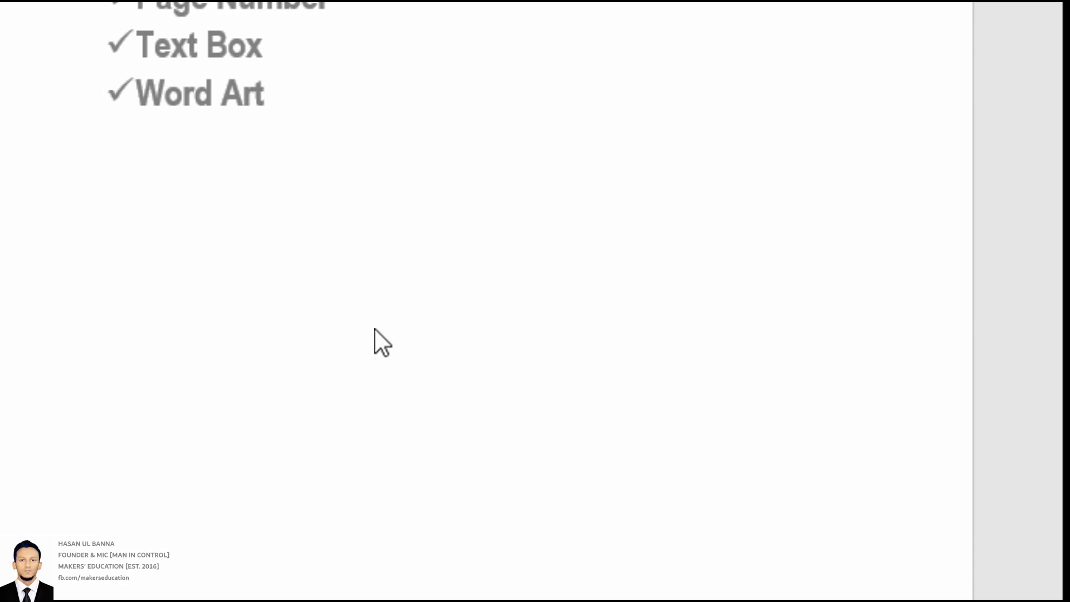
scroll(375, 329, "up", 4)
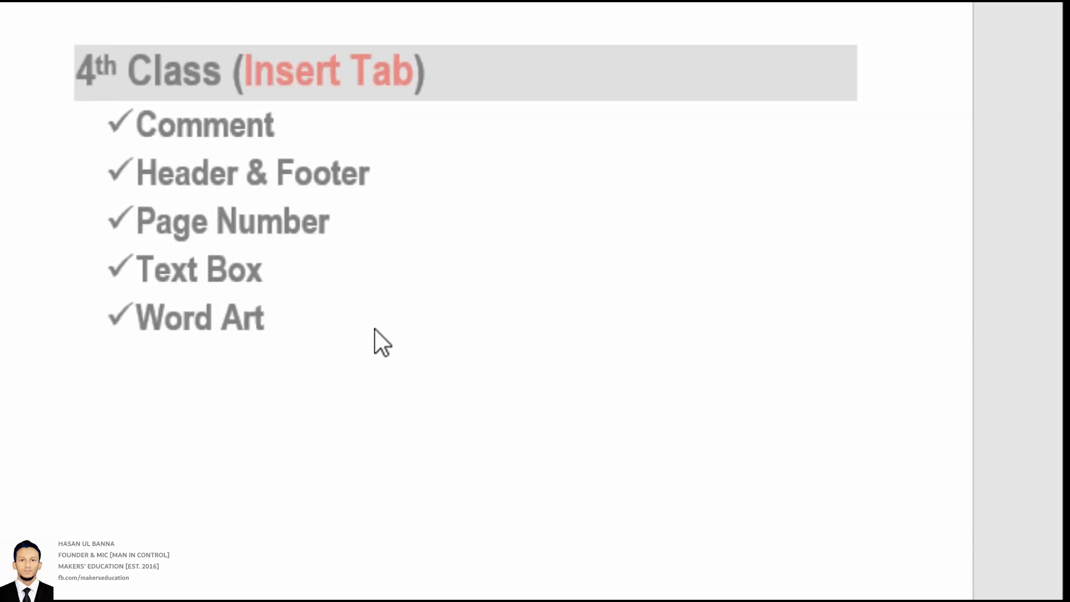
scroll(375, 329, "down", 5)
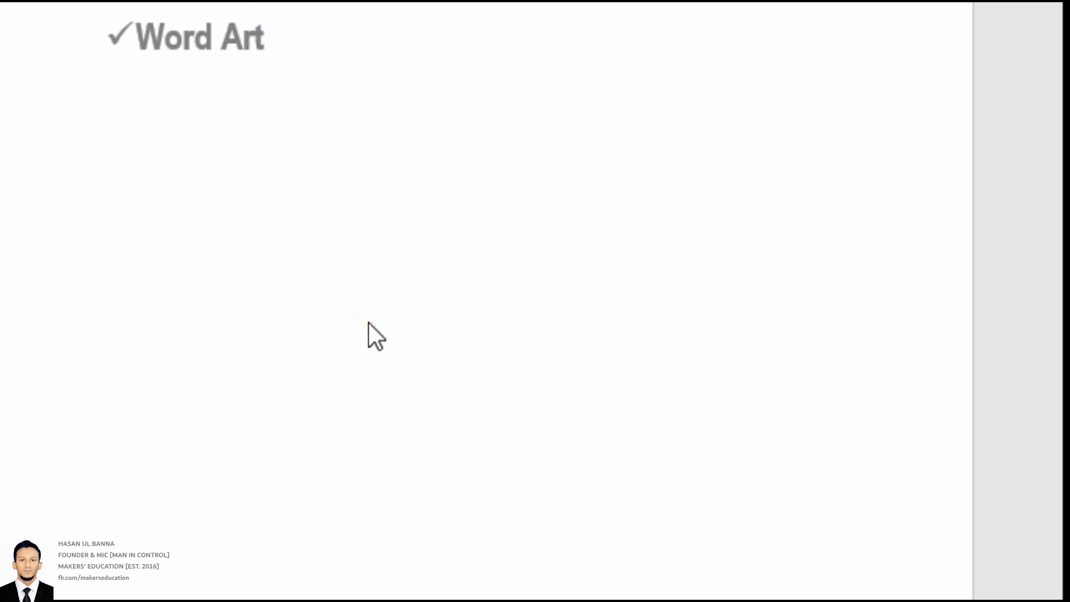
- Enable Different First Page for the header and footer, check the footers, and return to the body text
scroll(360, 322, "up", 5)
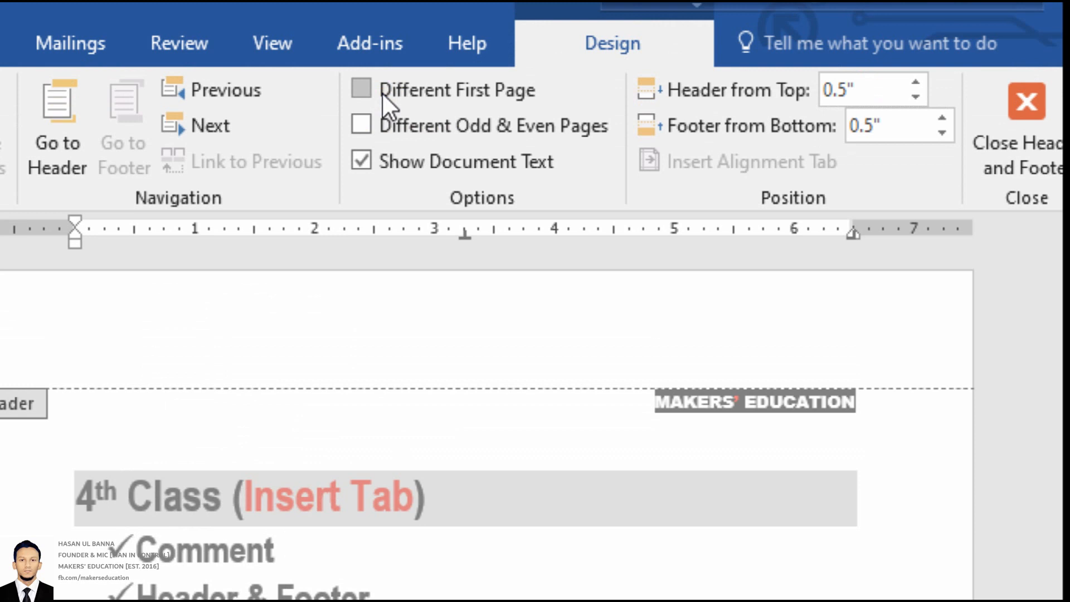
left_click(382, 92)
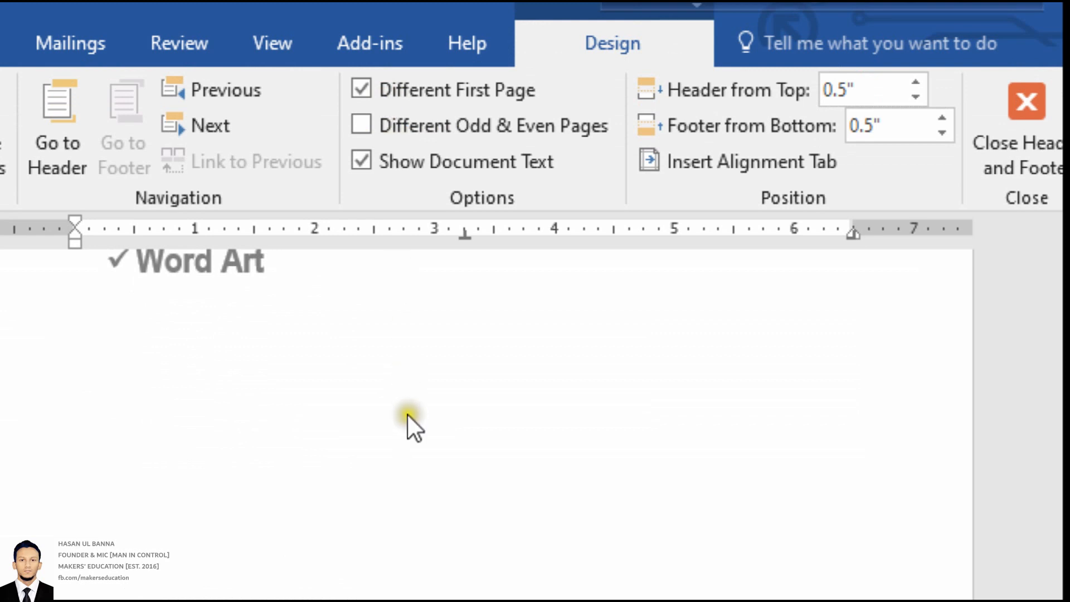
scroll(383, 507, "up", 2)
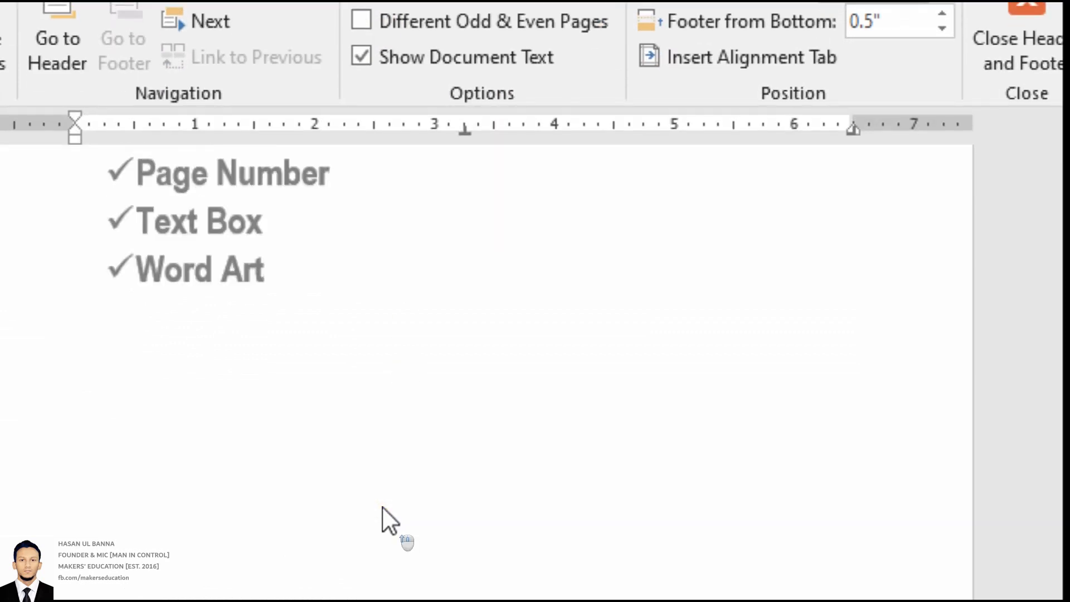
scroll(382, 507, "up", 5)
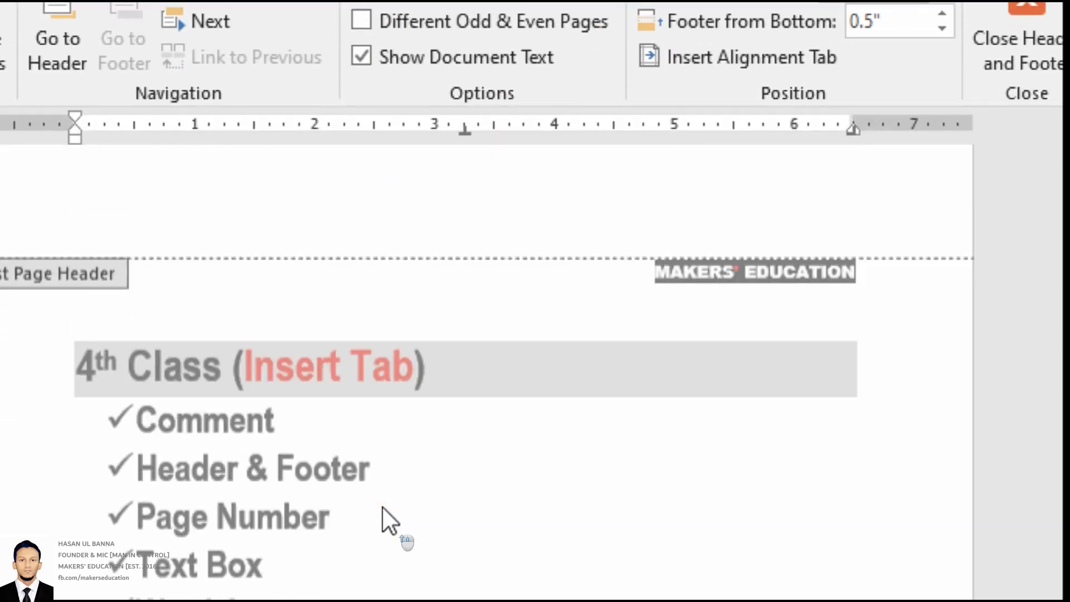
scroll(383, 507, "down", 8)
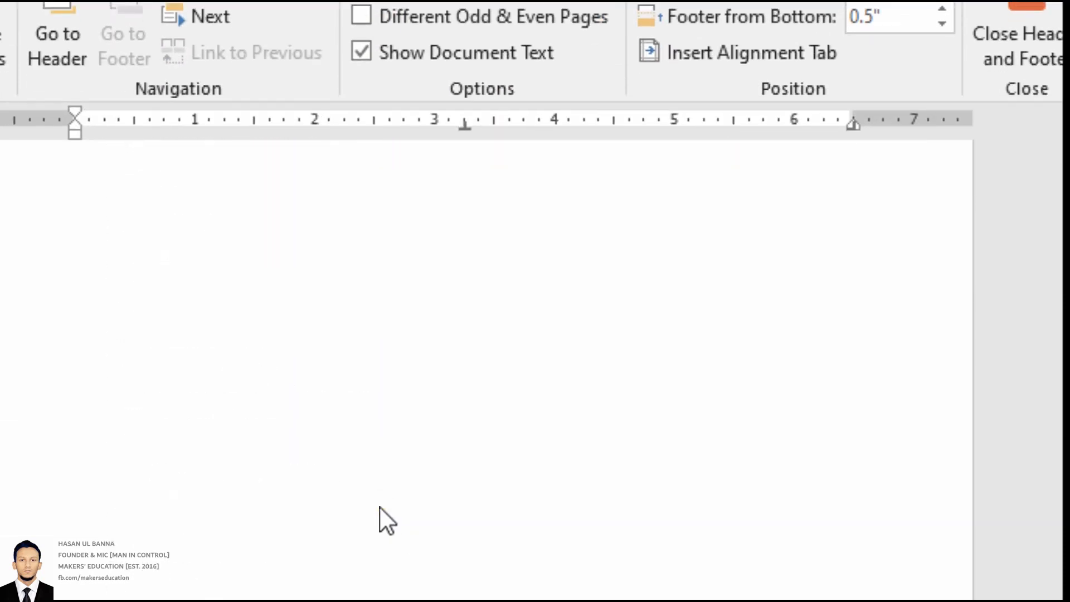
scroll(379, 507, "down", 5)
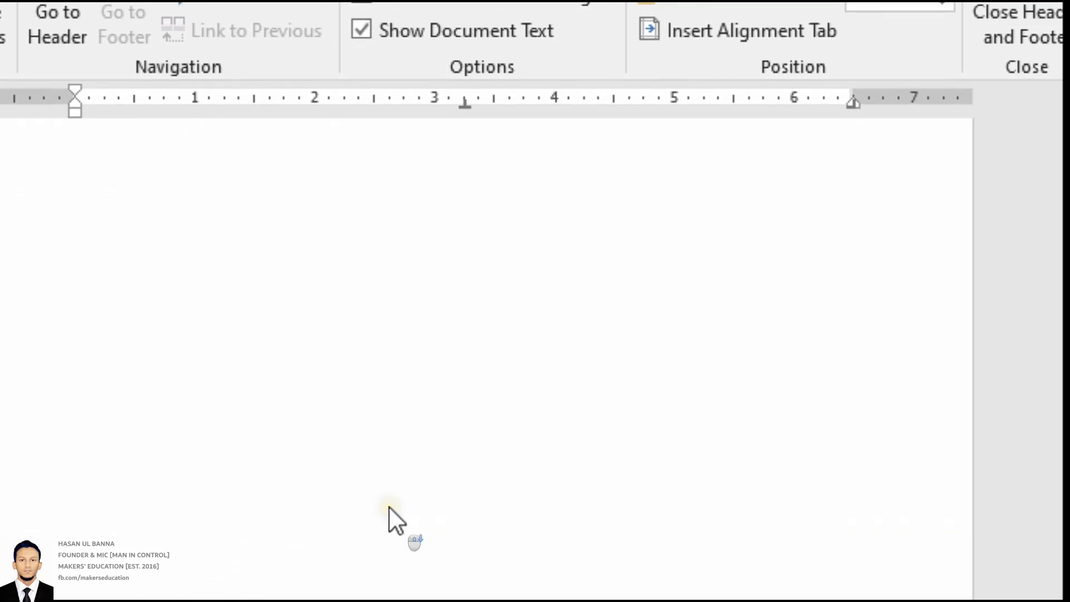
scroll(848, 509, "down", 8)
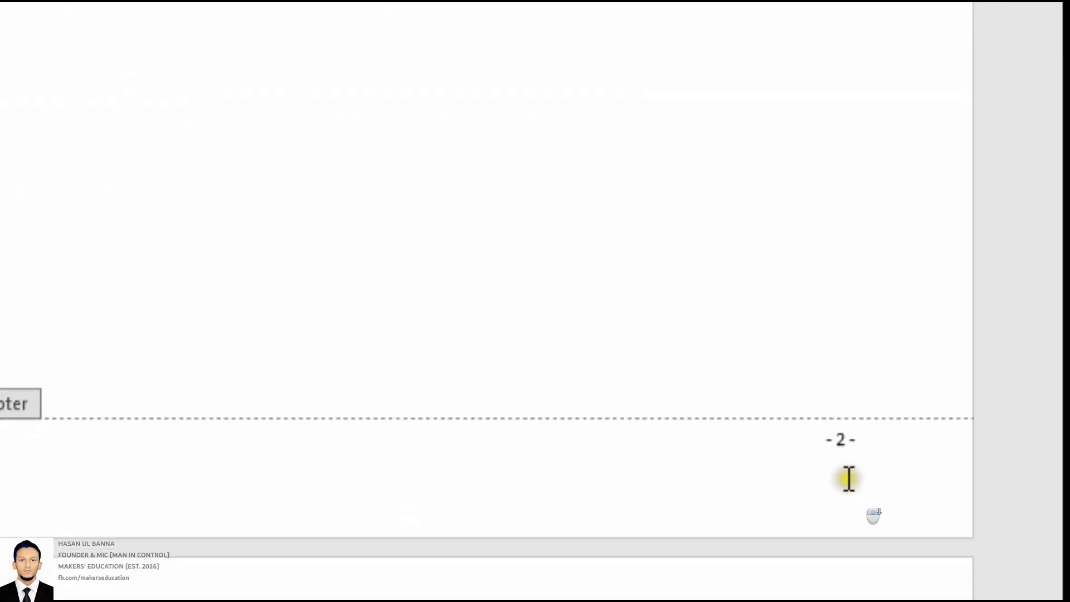
scroll(844, 212, "down", 10)
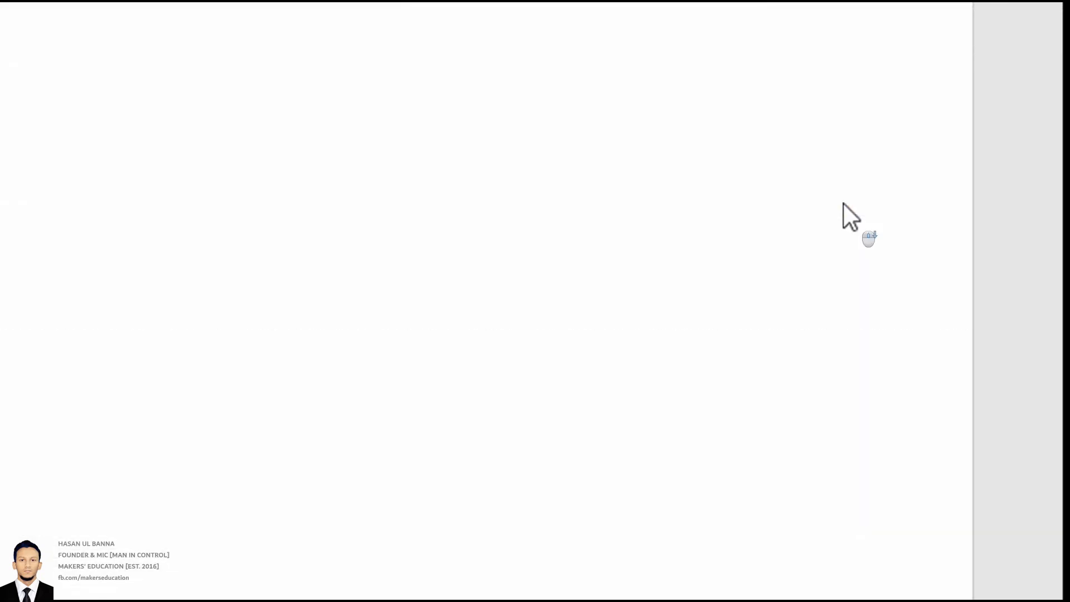
scroll(846, 204, "up", 12)
scroll(788, 206, "up", 10)
left_click(442, 350)
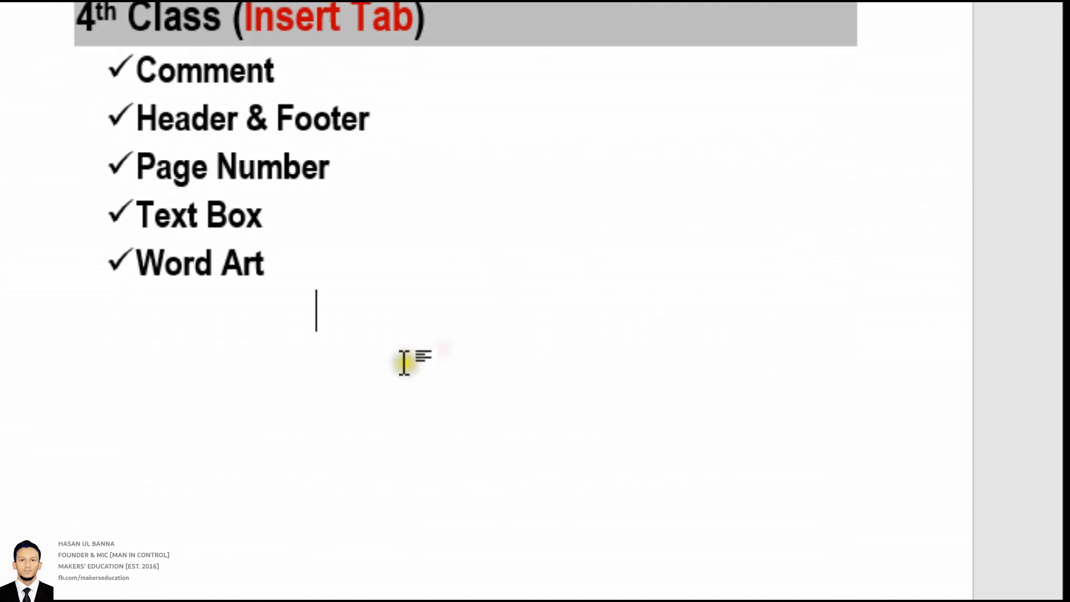
- Set the page number format so that numbering starts at - 2 -
scroll(401, 361, "down", 4)
scroll(402, 361, "down", 10)
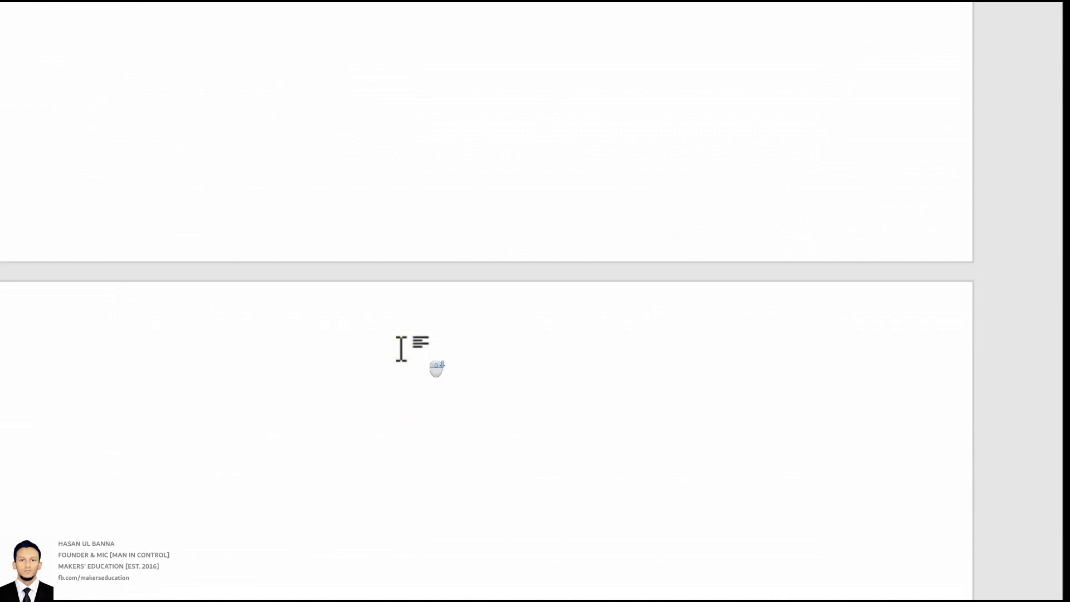
scroll(405, 332, "down", 5)
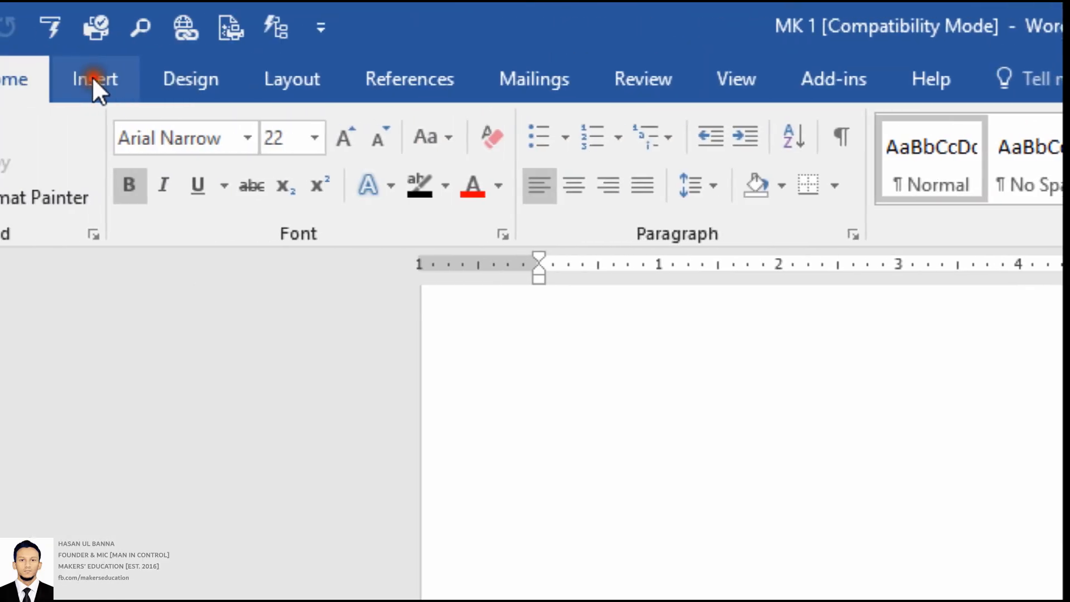
left_click(92, 76)
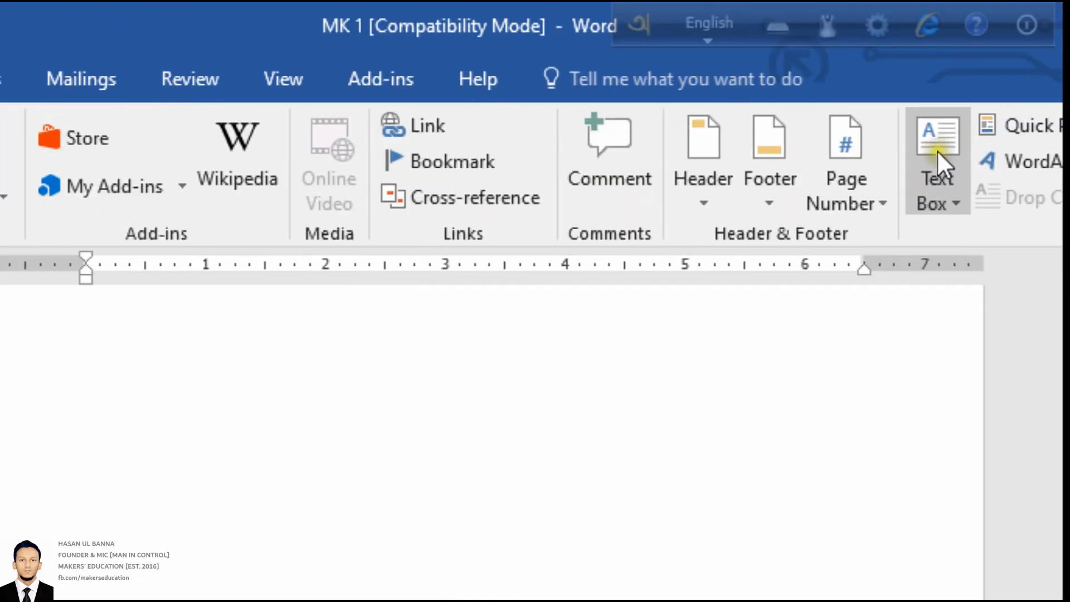
left_click(874, 190)
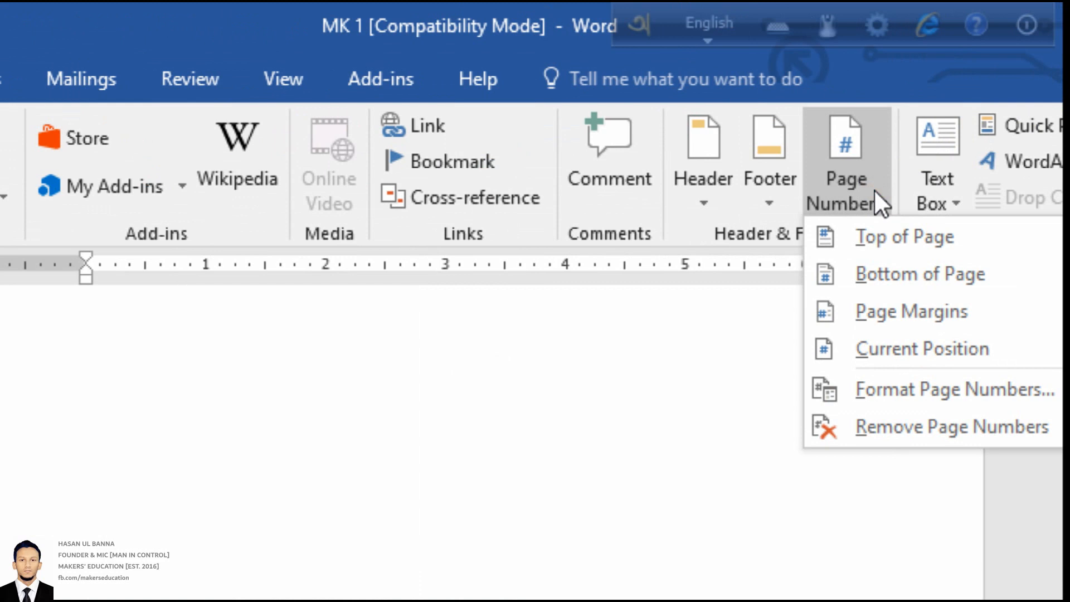
left_click(924, 394)
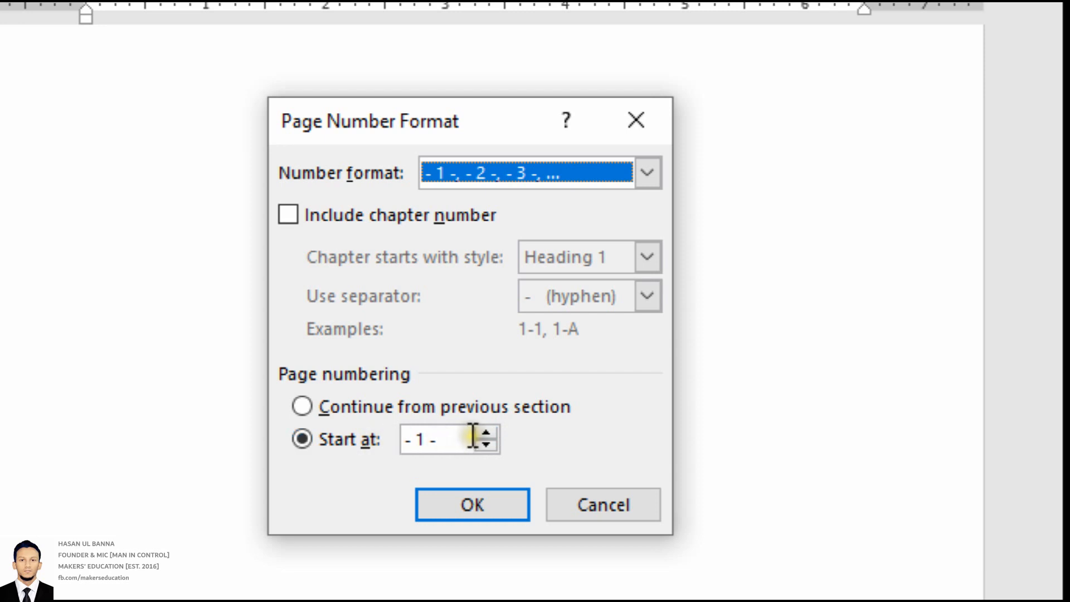
left_click(486, 434)
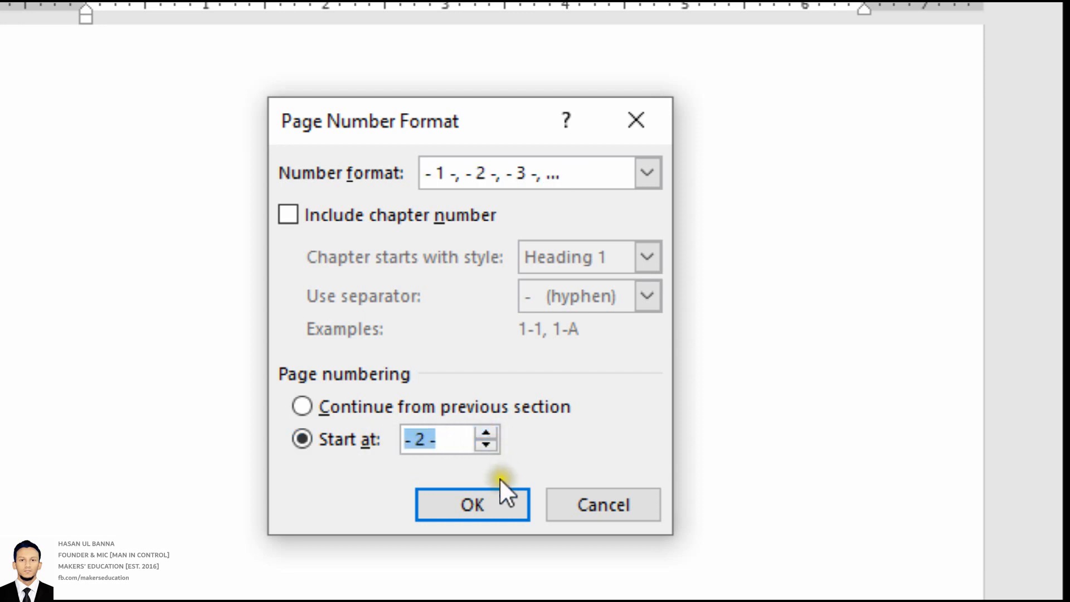
left_click(486, 499)
- Examine the footers of the first two pages side by side to check the new page numbering
scroll(486, 500, "up", 8)
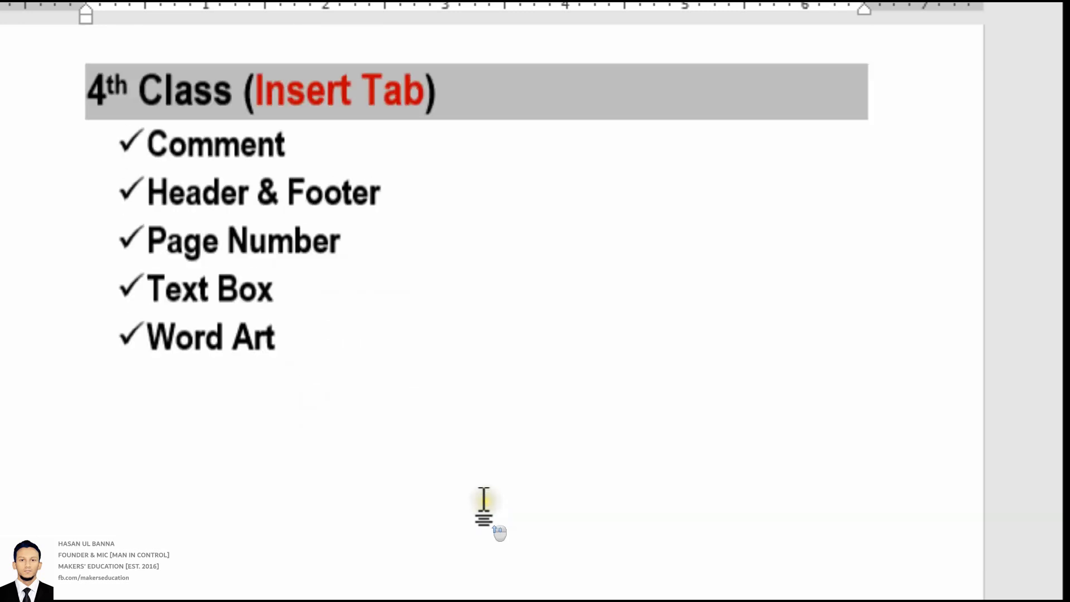
scroll(497, 507, "down", 3)
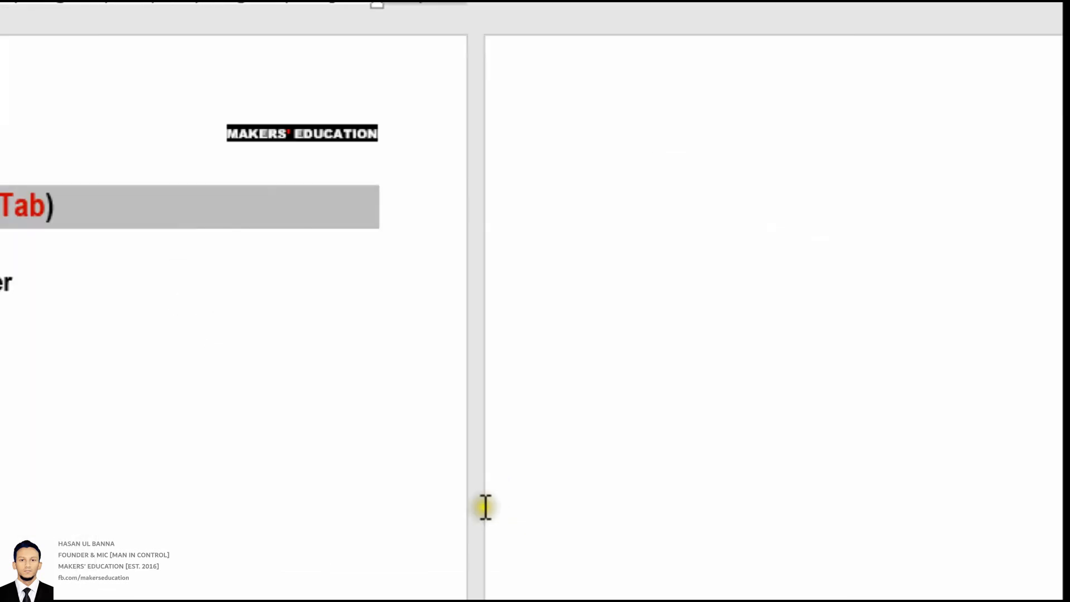
scroll(246, 420, "down", 2)
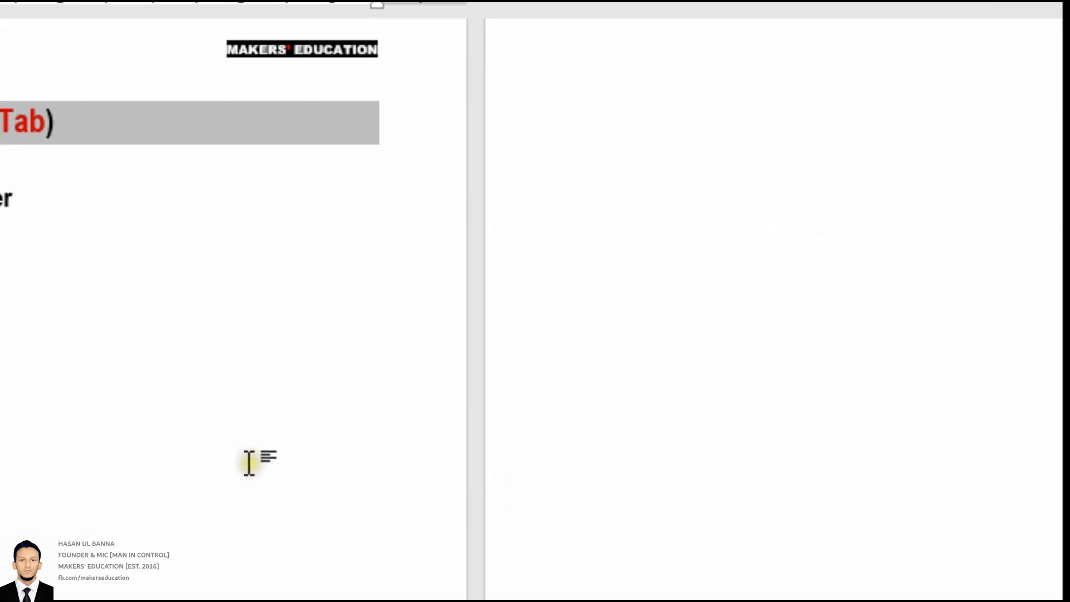
scroll(242, 466, "up", 2)
scroll(239, 464, "down", 5)
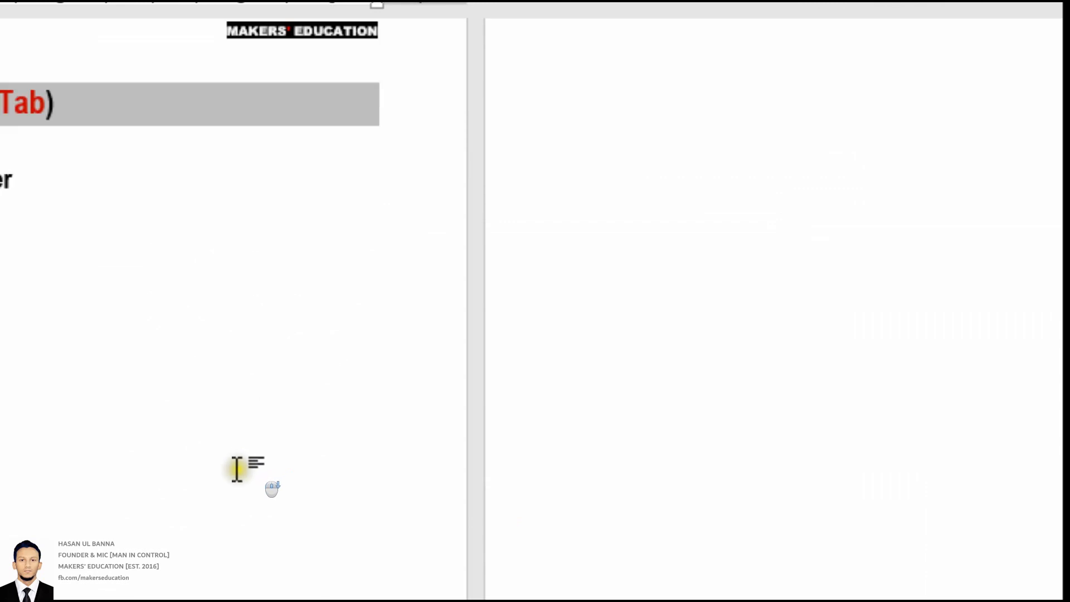
scroll(1006, 550, "down", 3)
left_click(975, 507)
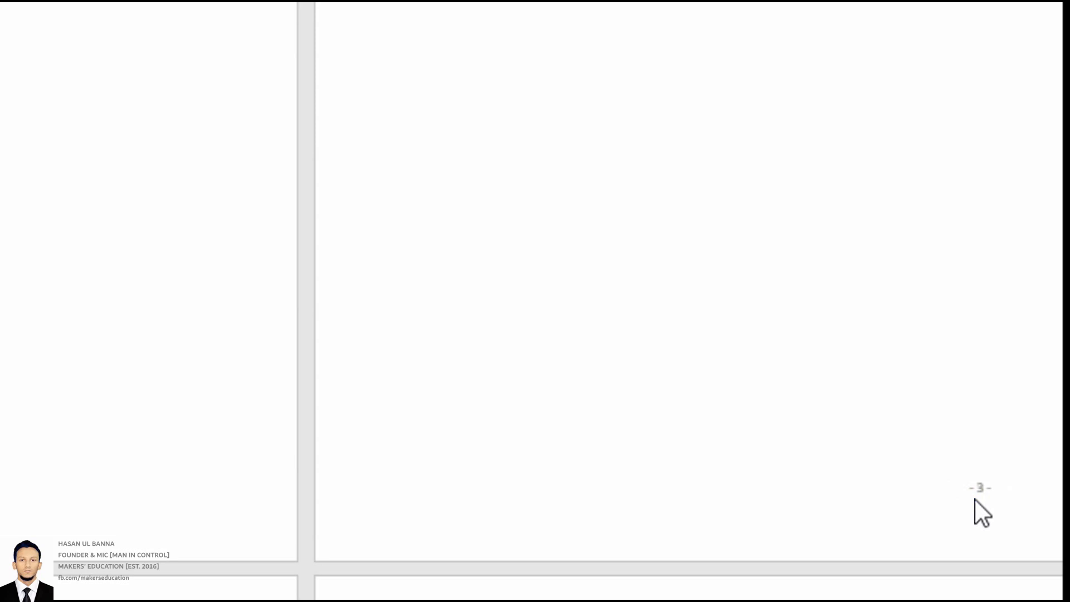
scroll(975, 500, "up", 1)
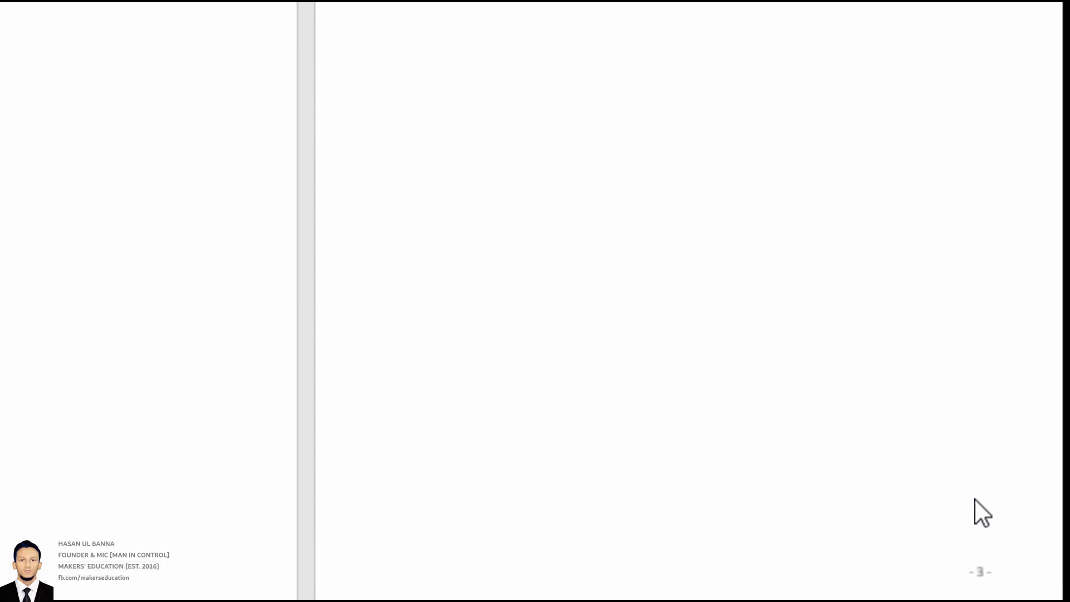
left_click(899, 495)
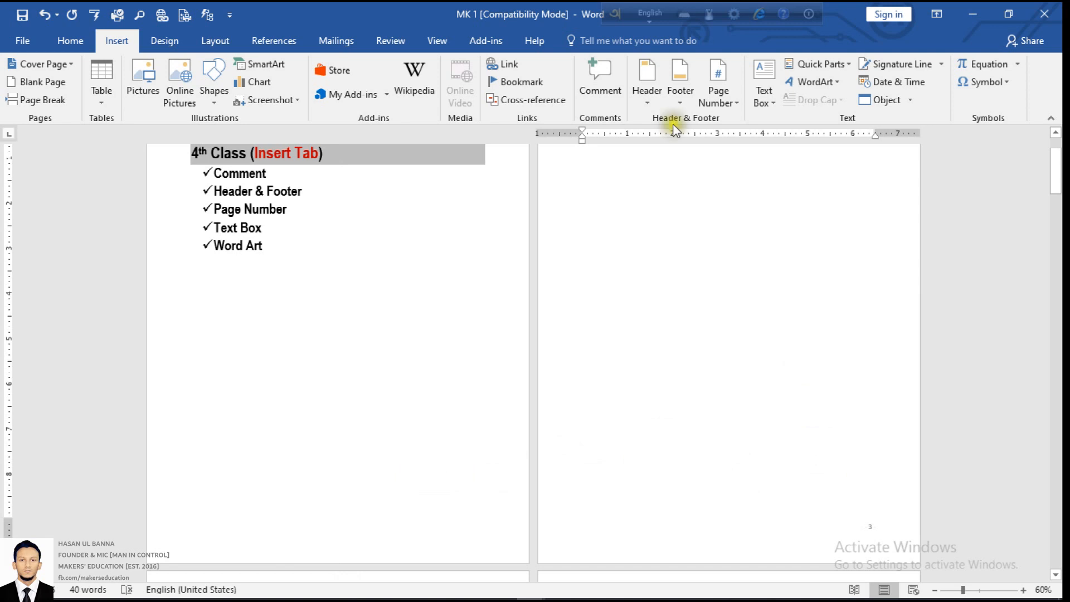
- Remove the page numbers from the document and check the bottom of the pages
left_click(721, 94)
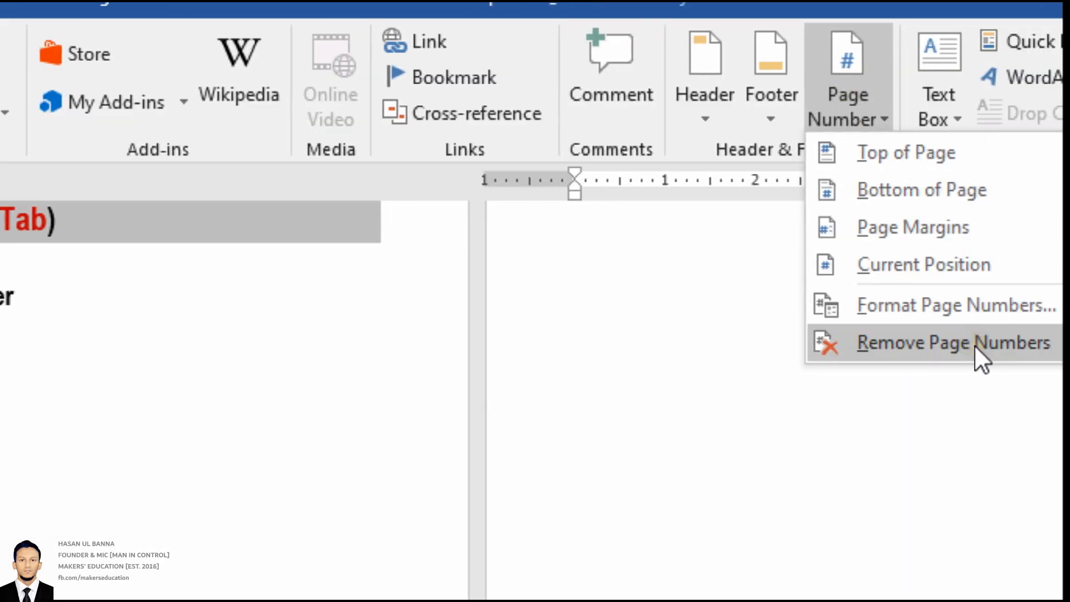
left_click(974, 345)
scroll(889, 507, "down", 1)
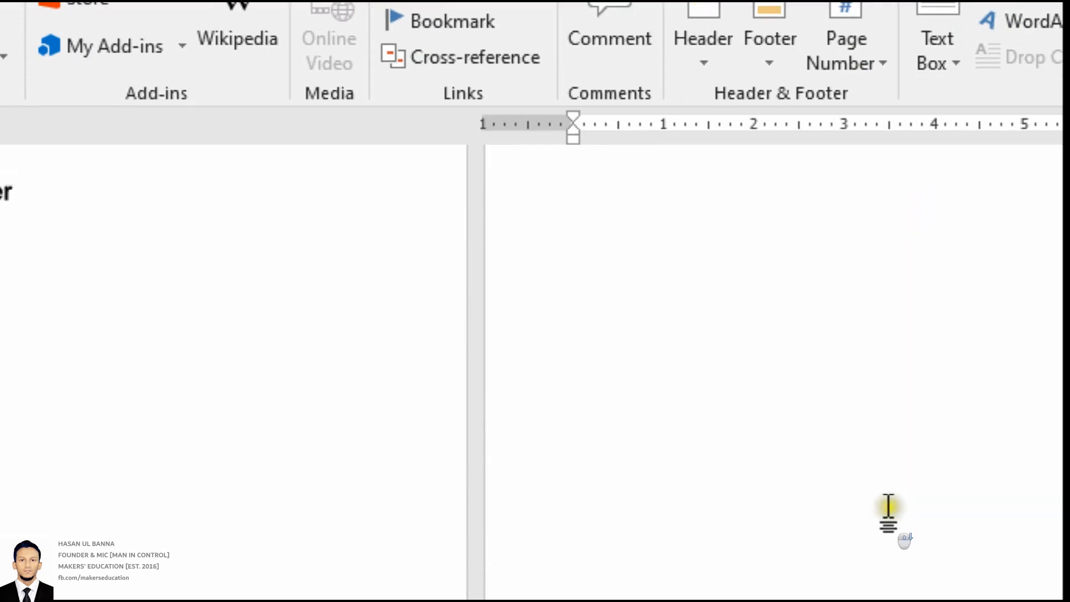
scroll(889, 506, "down", 2)
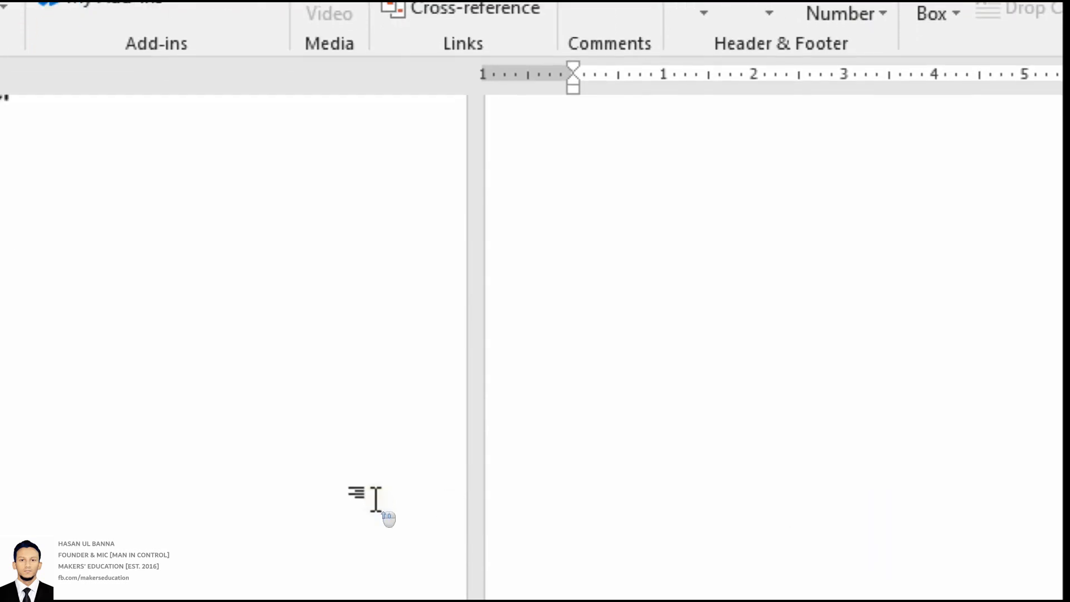
- Return to the topic list on the first page and select the "Text Box" line
scroll(245, 475, "up", 2)
left_click(125, 440)
scroll(125, 435, "up", 6)
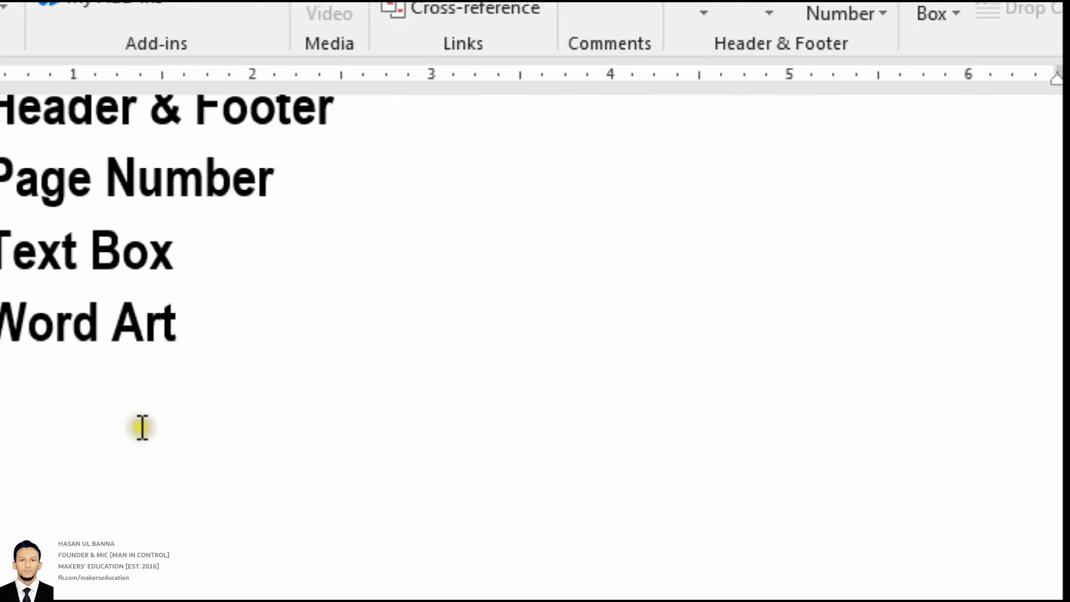
scroll(142, 428, "up", 2)
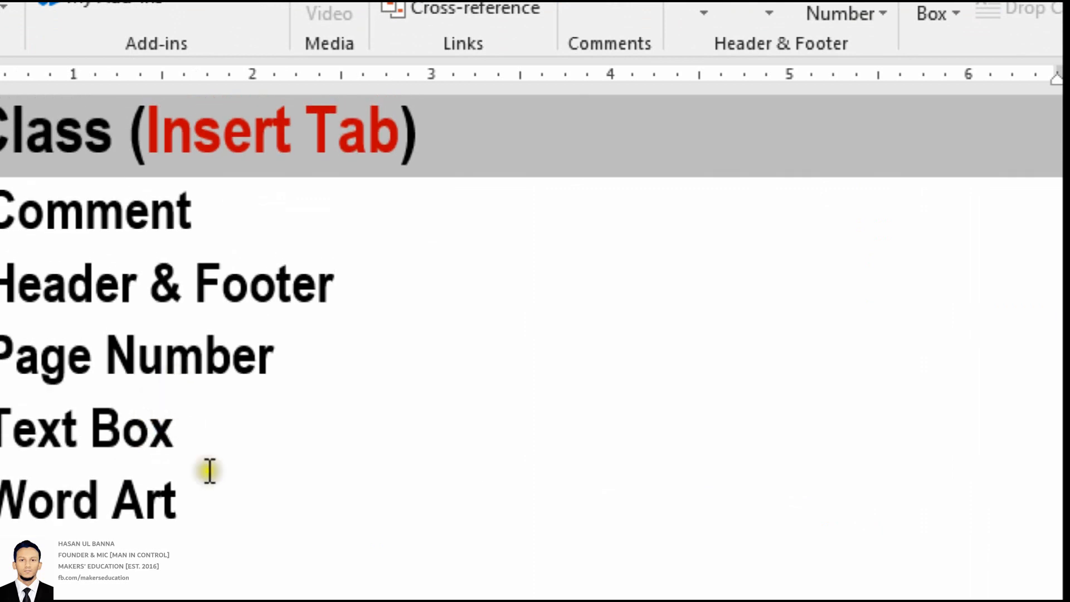
left_click(192, 428)
left_click_drag(192, 428, 14, 437)
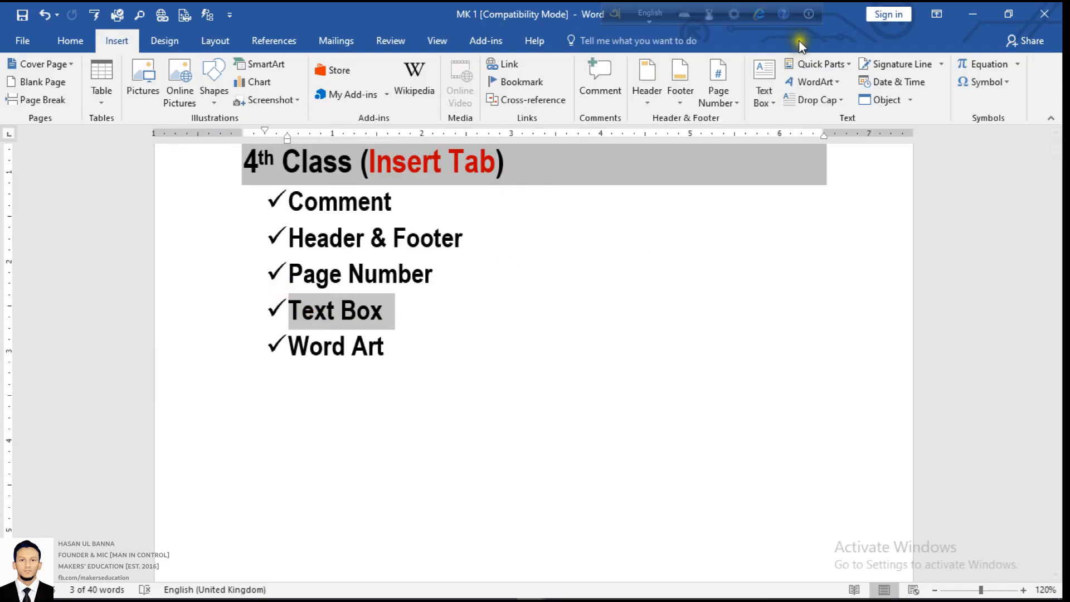
- Insert a Simple Text Box and move it down to just below and beside the "Word Art" line
left_click(772, 83)
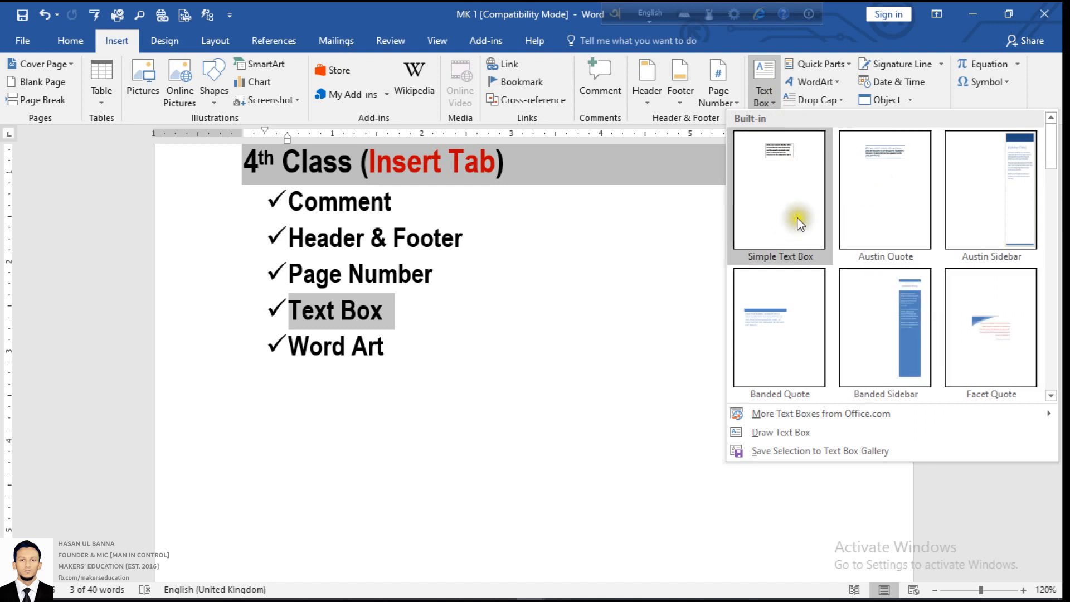
left_click(805, 200)
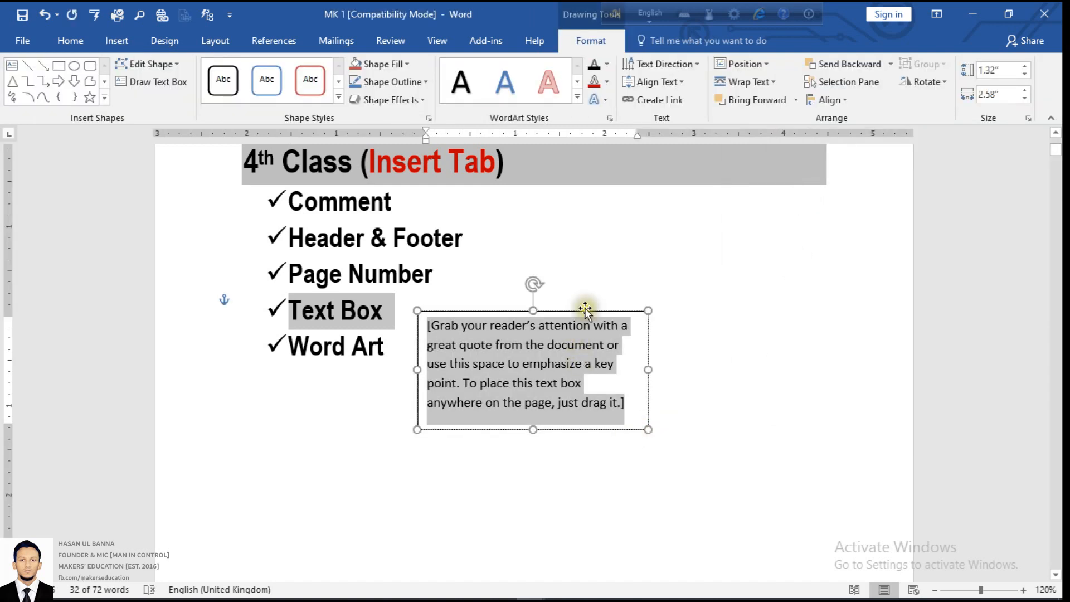
left_click_drag(587, 315, 584, 360)
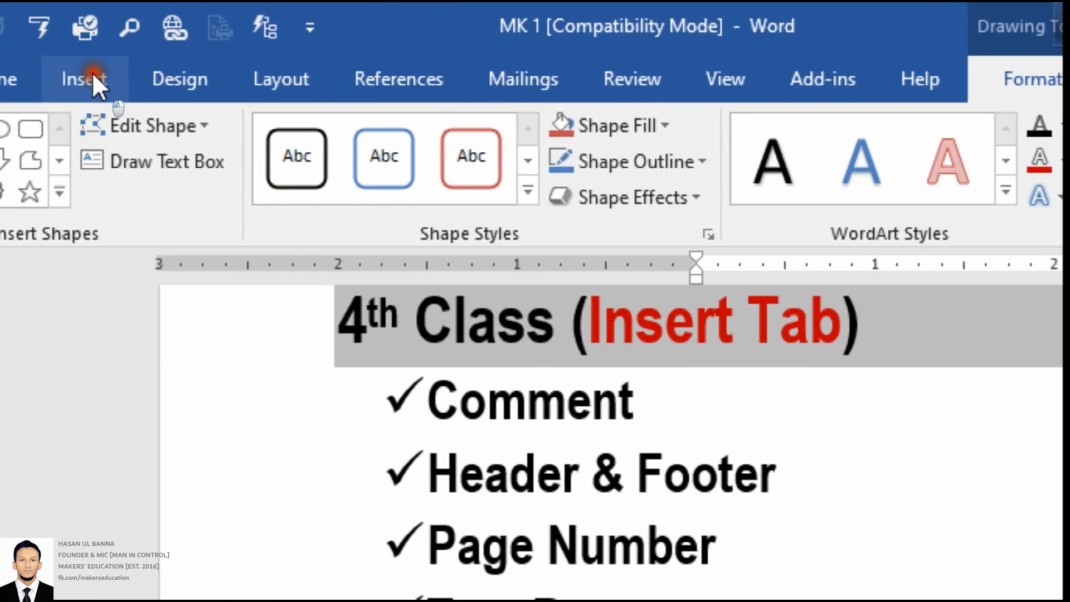
- Draw a rectangle shape over the "Text Box" and "Word Art" lines and delete it
left_click(92, 72)
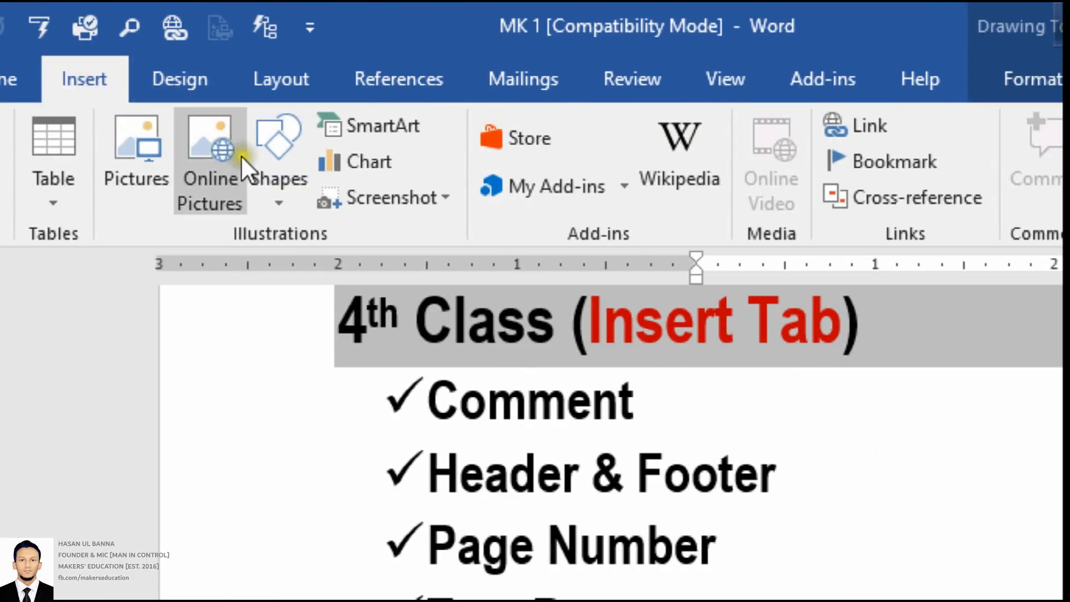
left_click(283, 169)
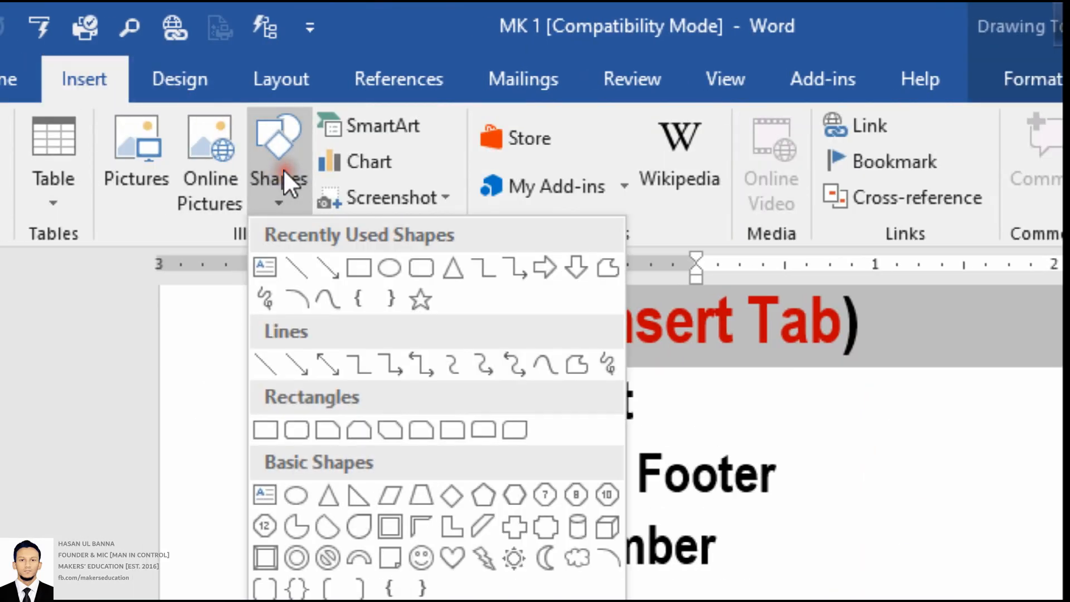
left_click(353, 257)
left_click_drag(327, 304, 501, 506)
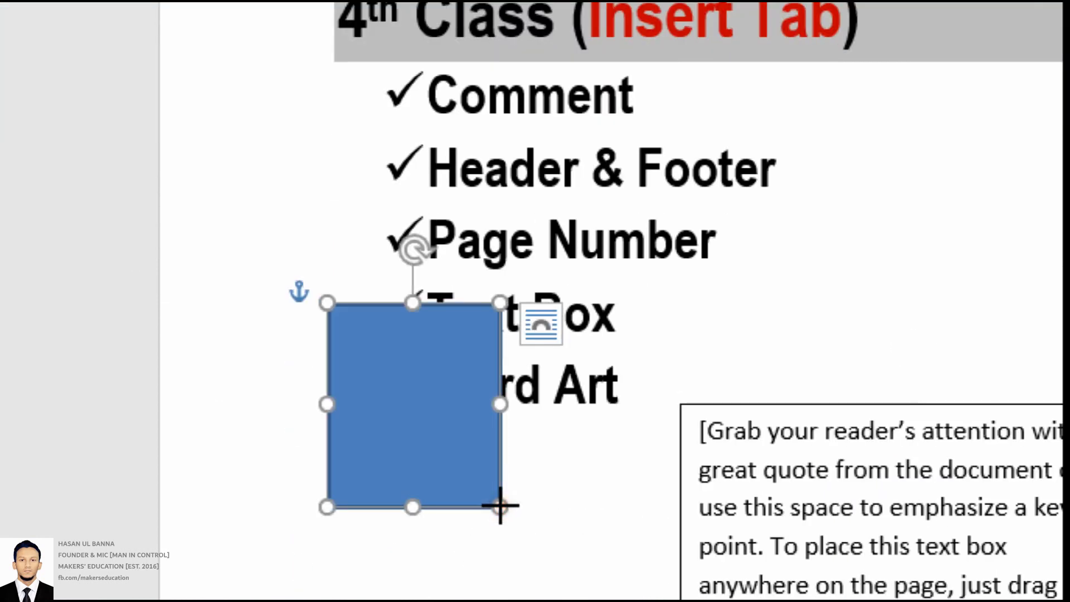
key("Delete")
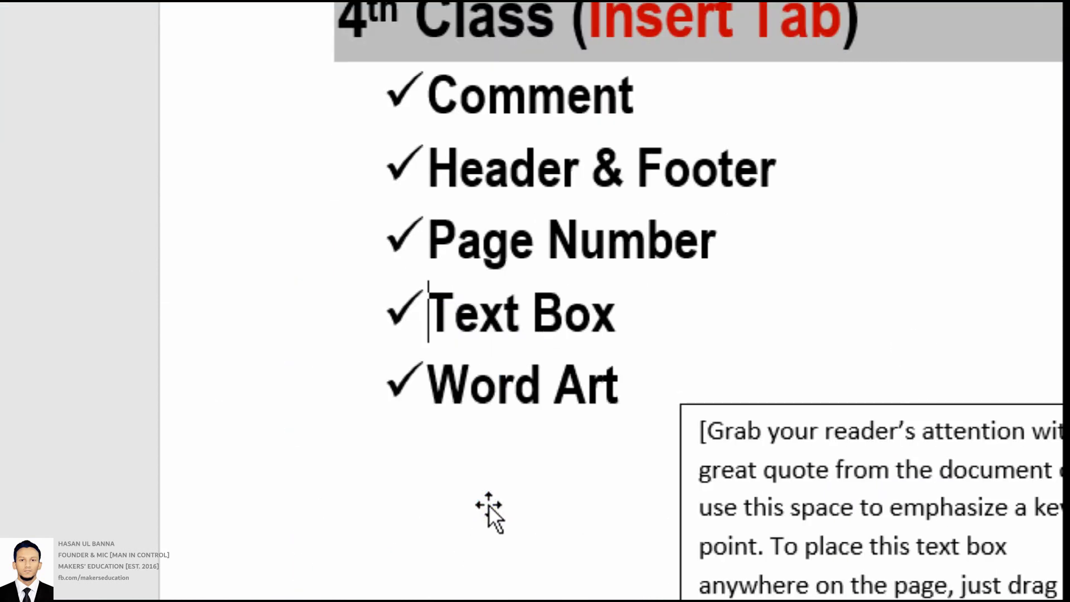
- Replace the text box's placeholder text with "I am a MAN"
left_click(787, 475)
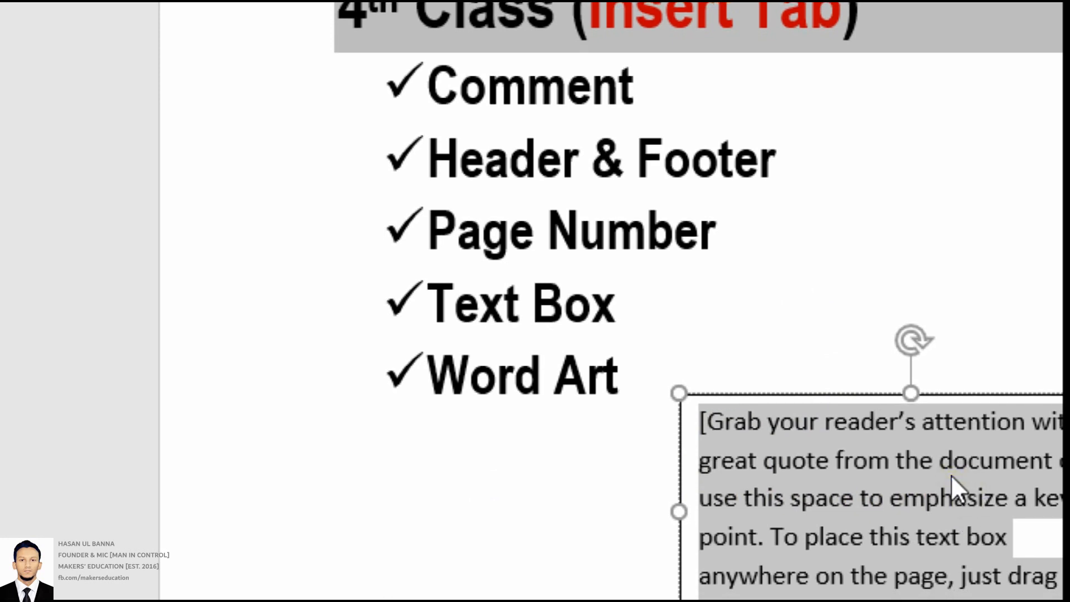
type("I am")
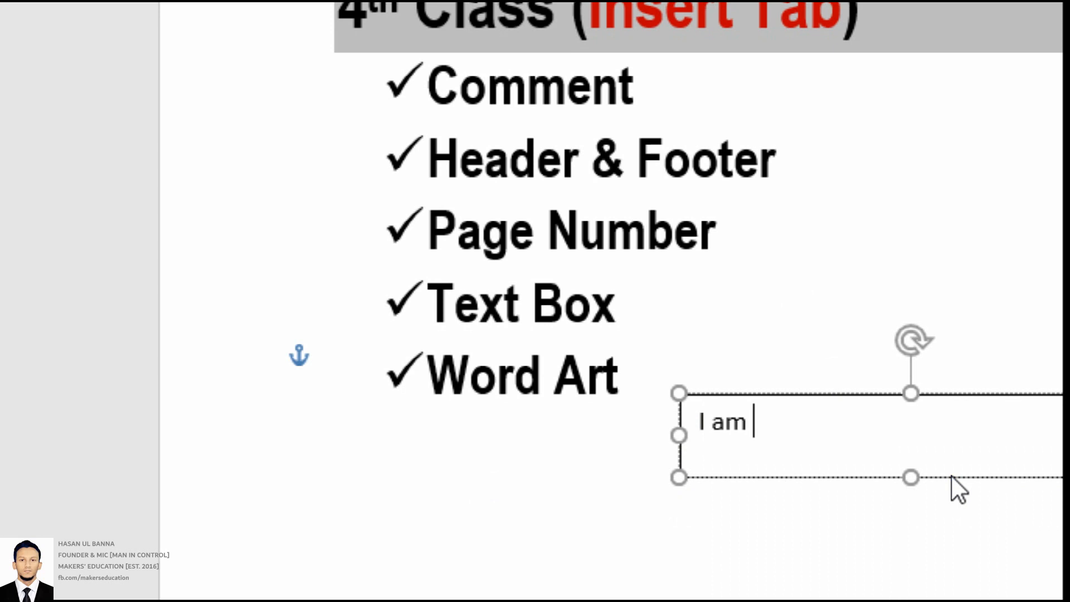
type(" a MAN")
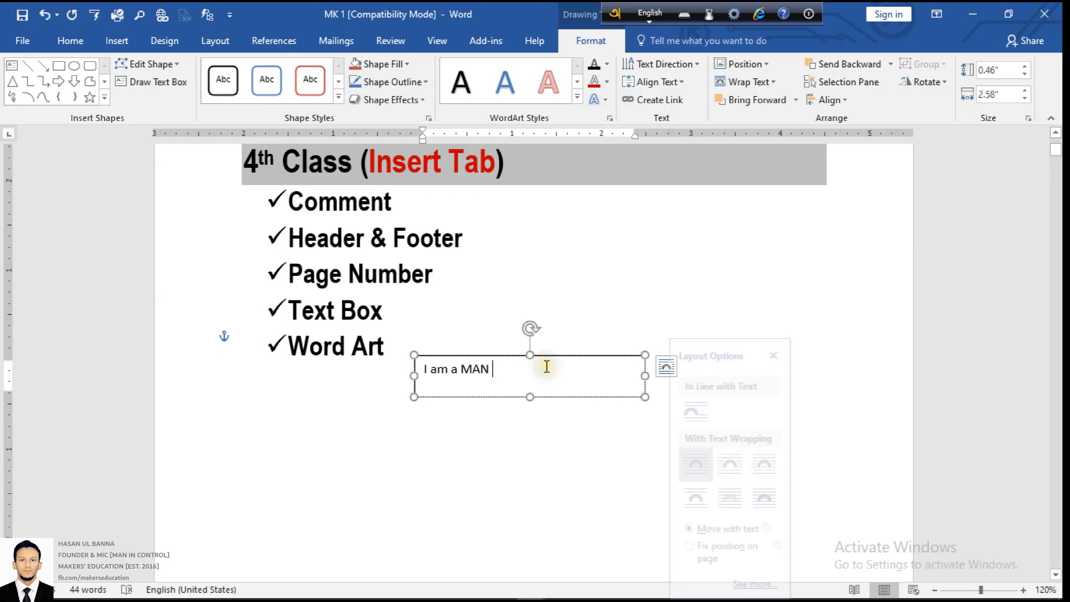
- Move the text box to the right of the topic list, and finally below the list near the left page edge
left_click_drag(544, 360, 722, 239)
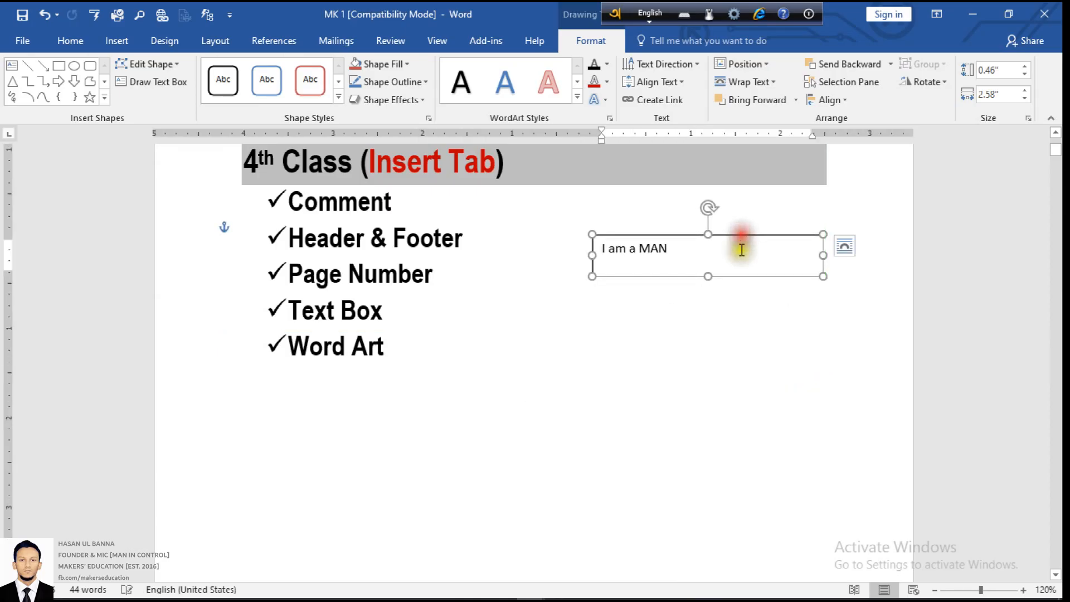
scroll(744, 250, "up", 3)
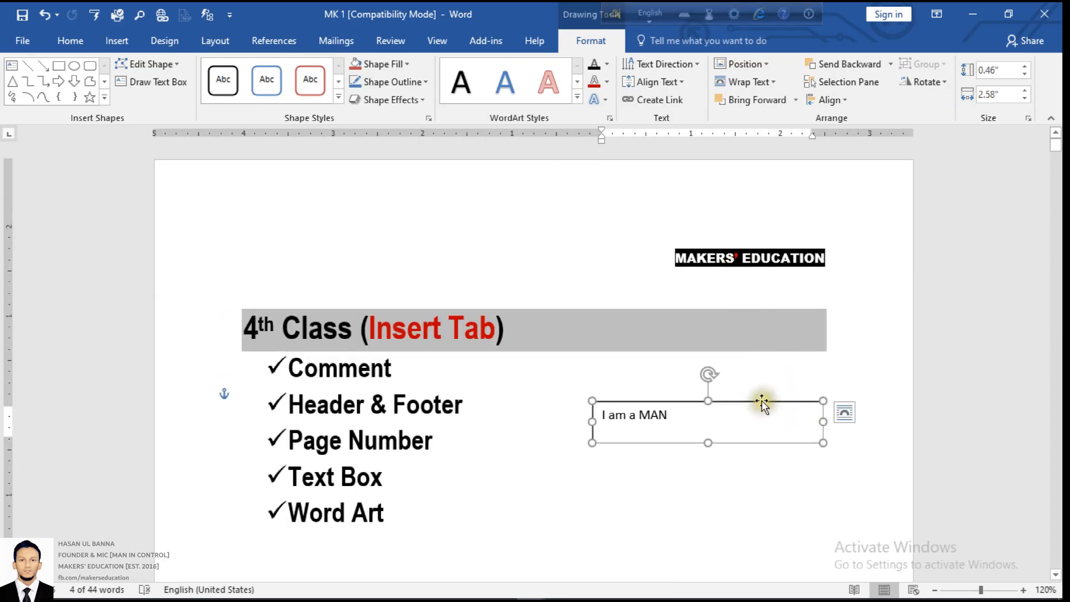
left_click_drag(719, 407, 379, 493)
scroll(401, 357, "down", 3)
left_click_drag(383, 275, 355, 365)
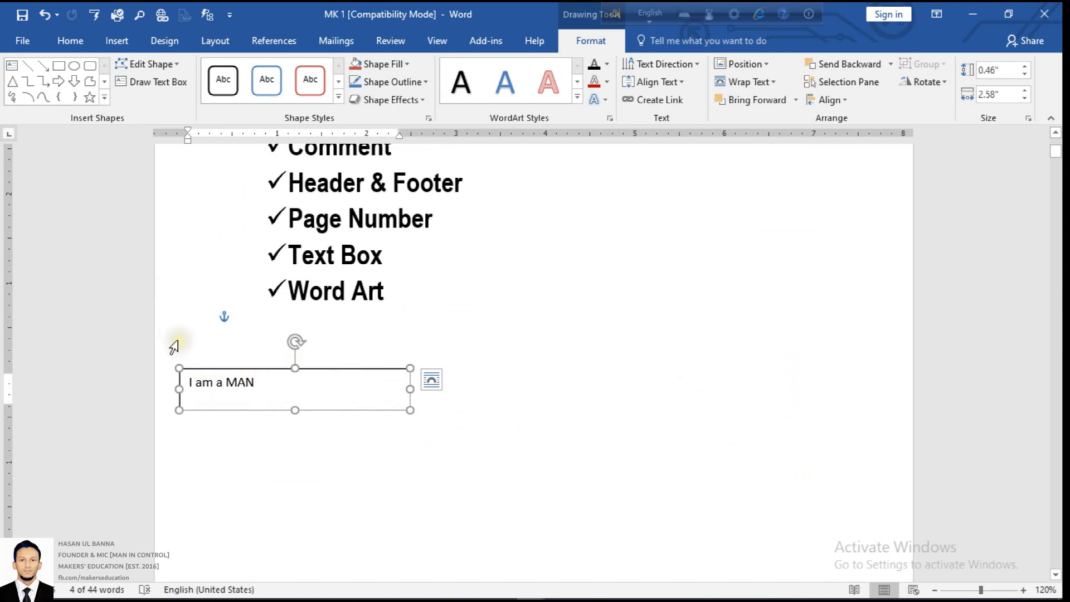
right_click(191, 346)
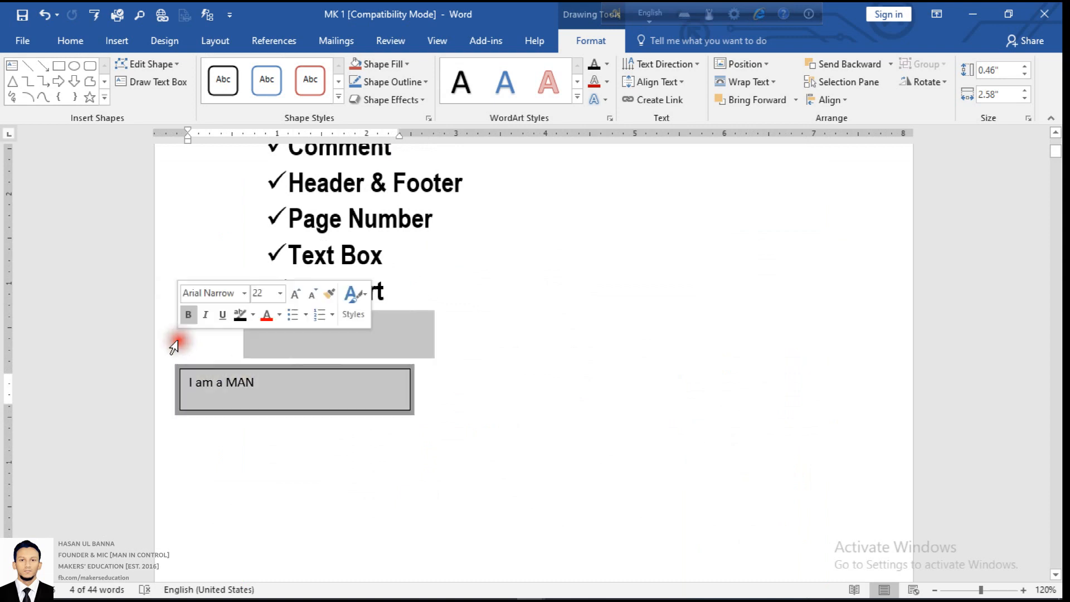
left_click(208, 453)
left_click(469, 449)
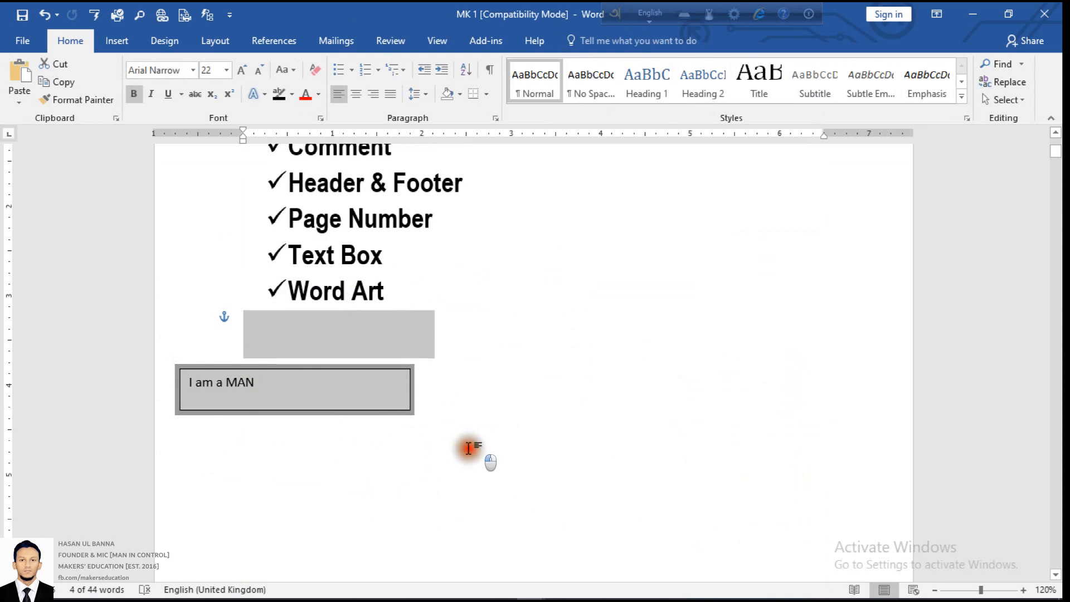
left_click(267, 269)
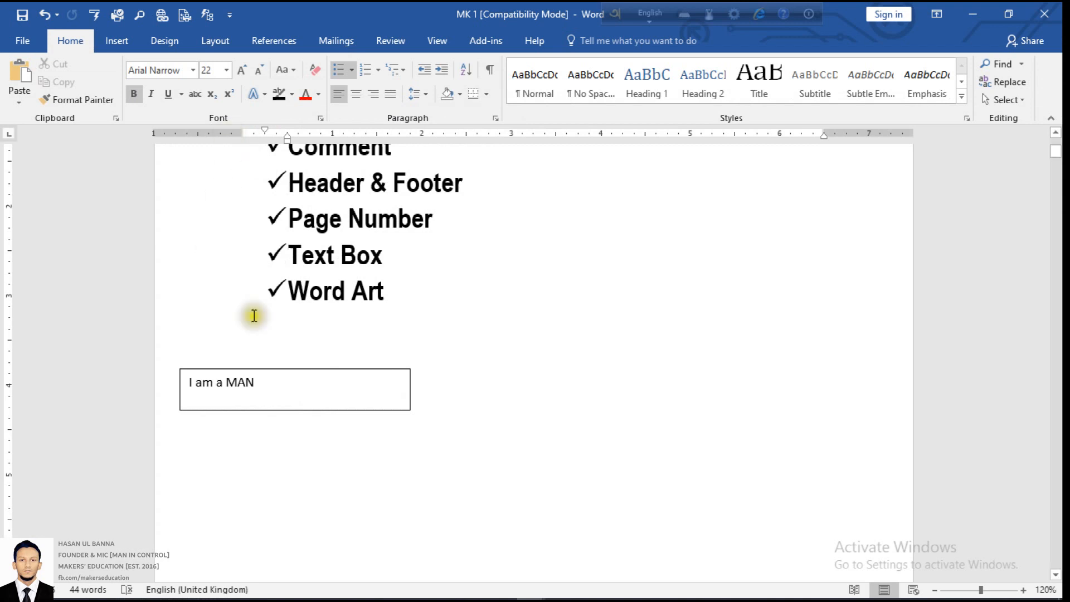
- Remove the border of the "I am a MAN" text box by setting its shape outline to No Outline
left_click(252, 379)
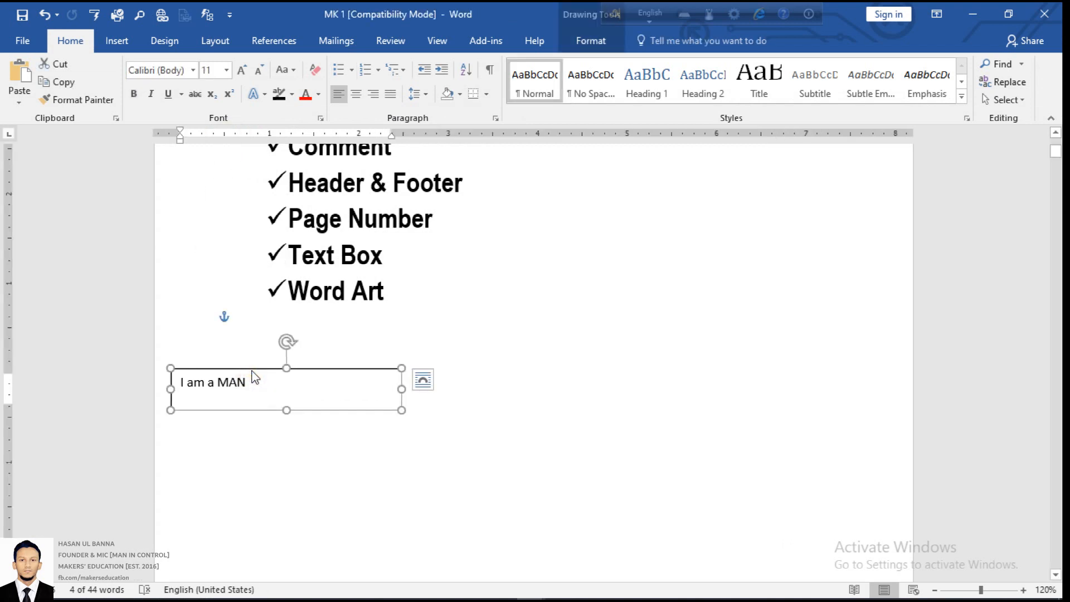
double_click(252, 372)
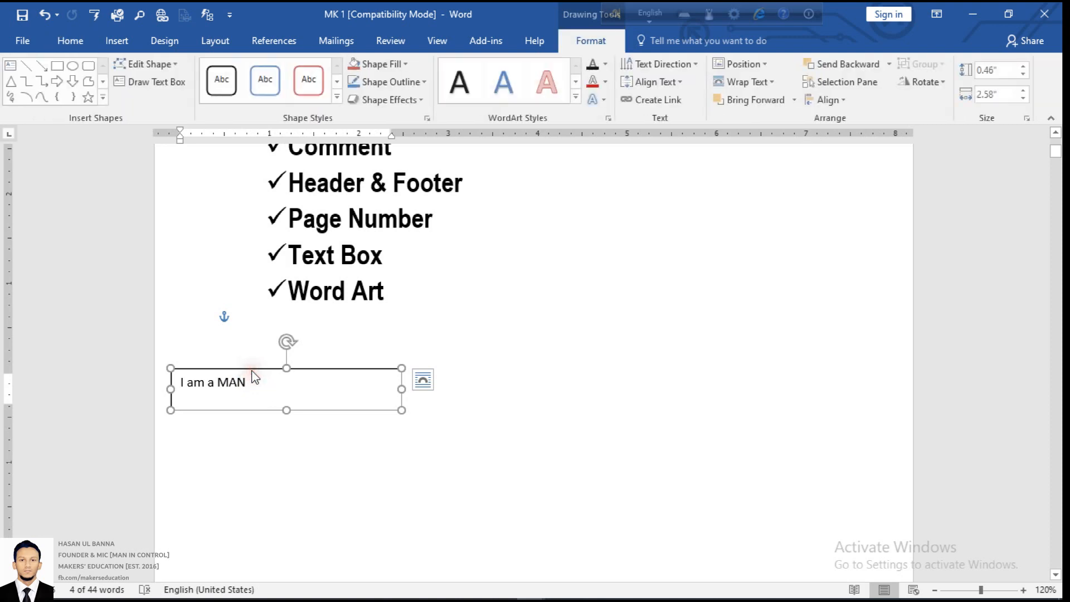
left_click(252, 371)
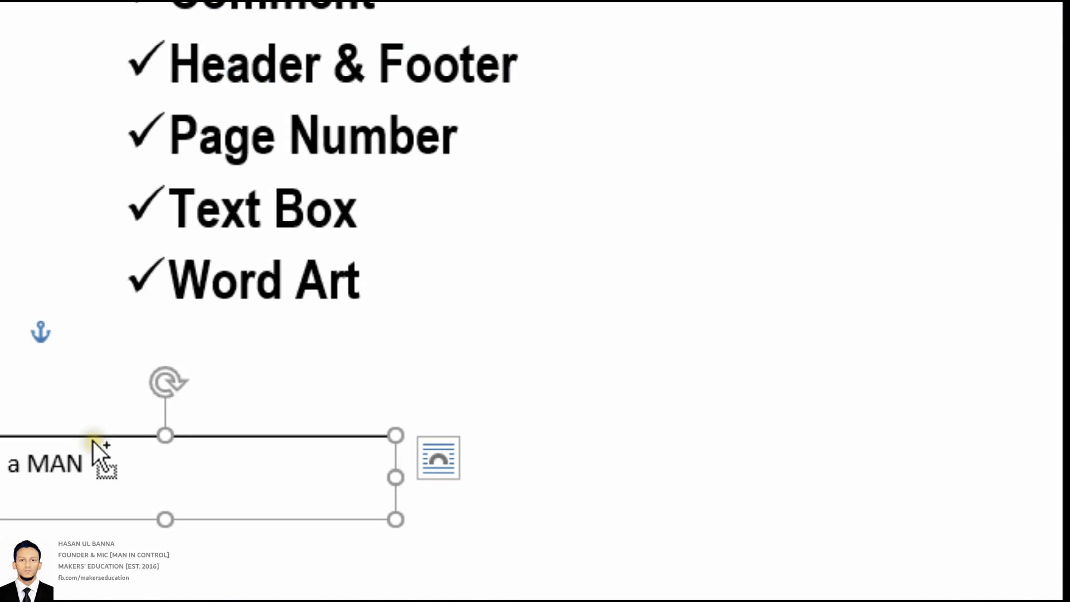
double_click(252, 371)
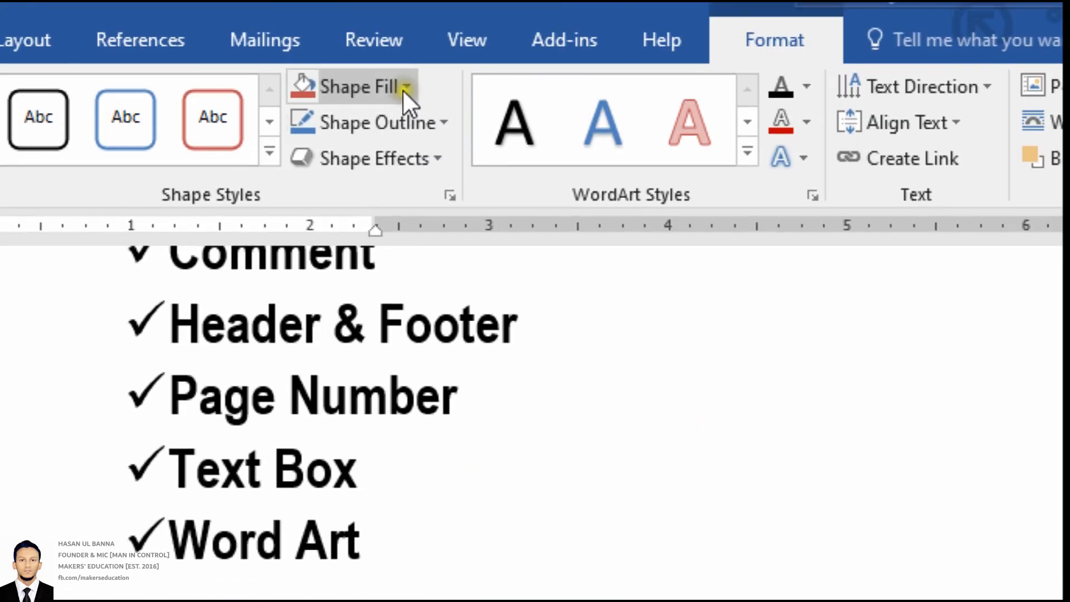
left_click(403, 88)
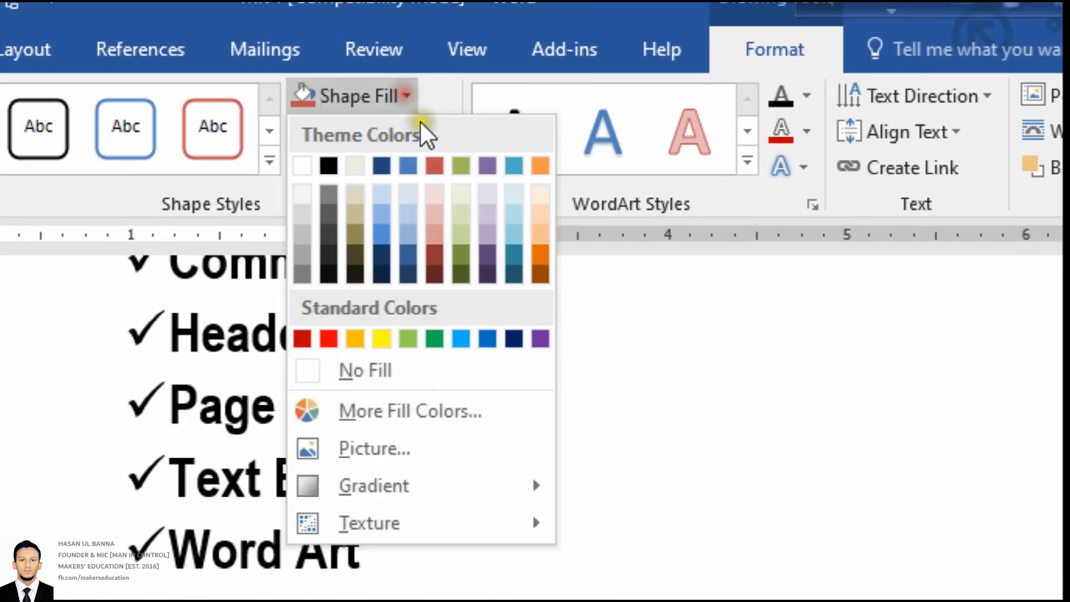
left_click(414, 87)
left_click(433, 130)
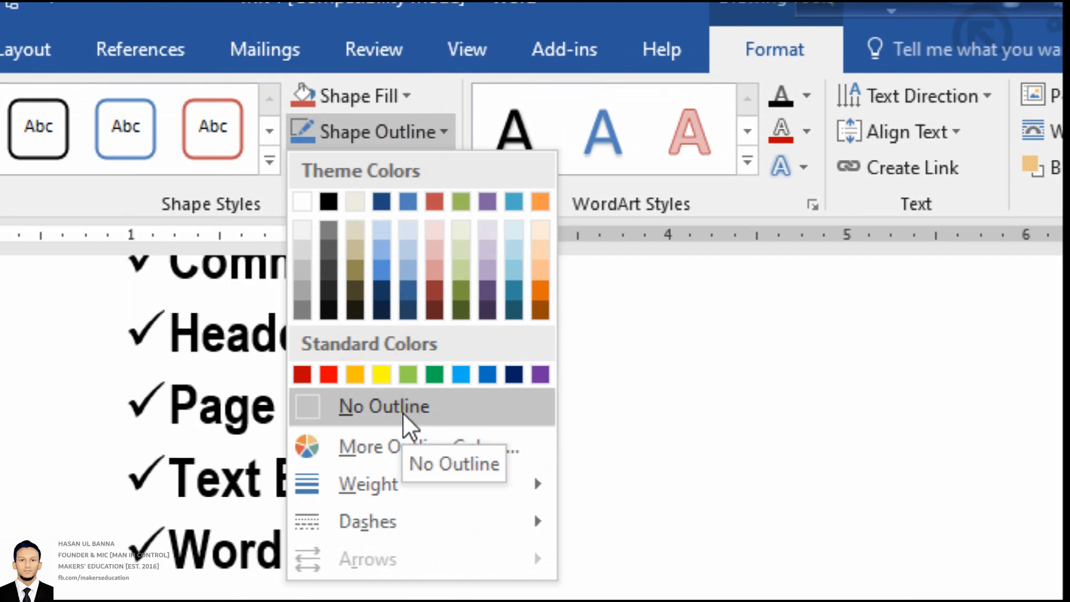
left_click(403, 413)
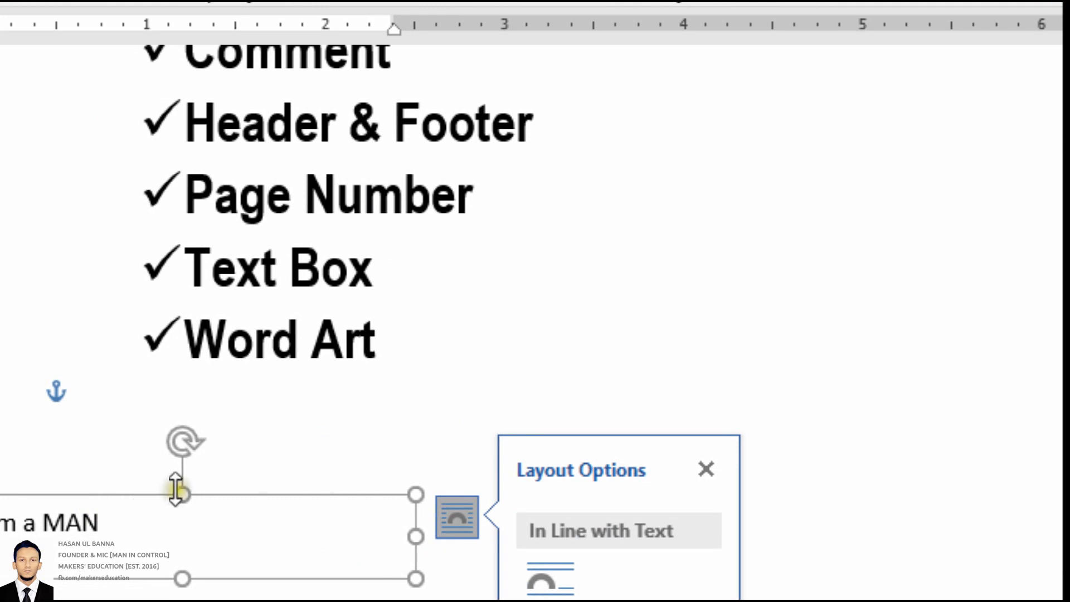
left_click(263, 440)
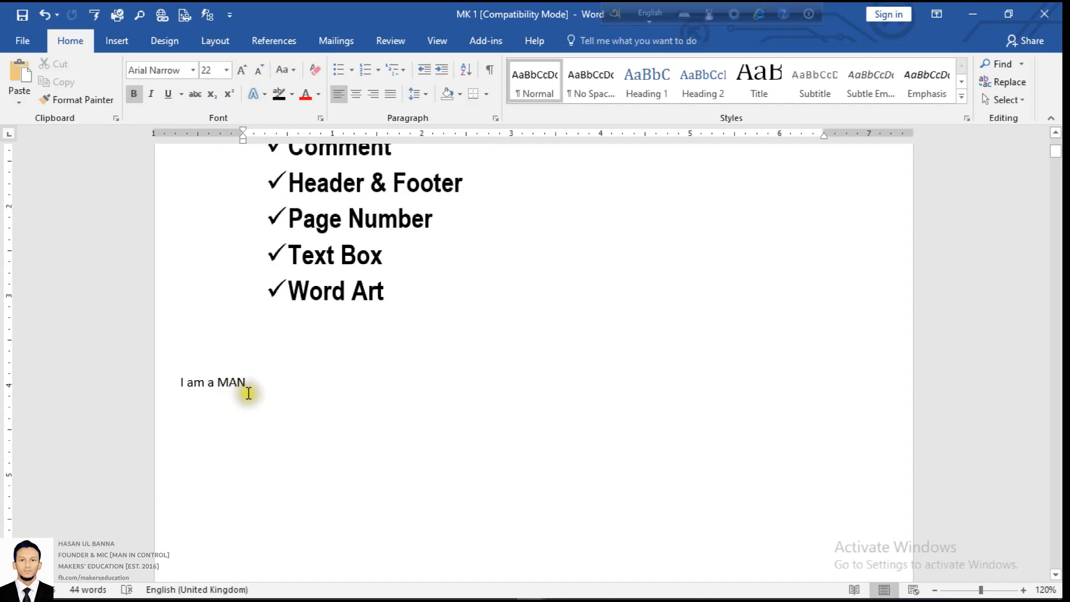
- Delete the borderless "I am a MAN" text box below the topic list
left_click(262, 382)
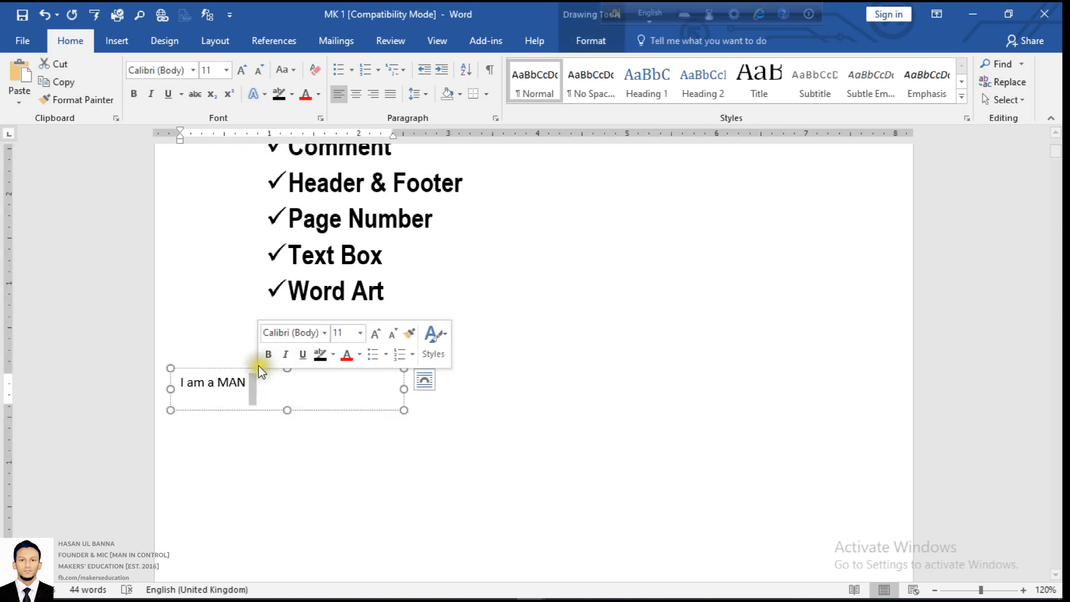
left_click(243, 368)
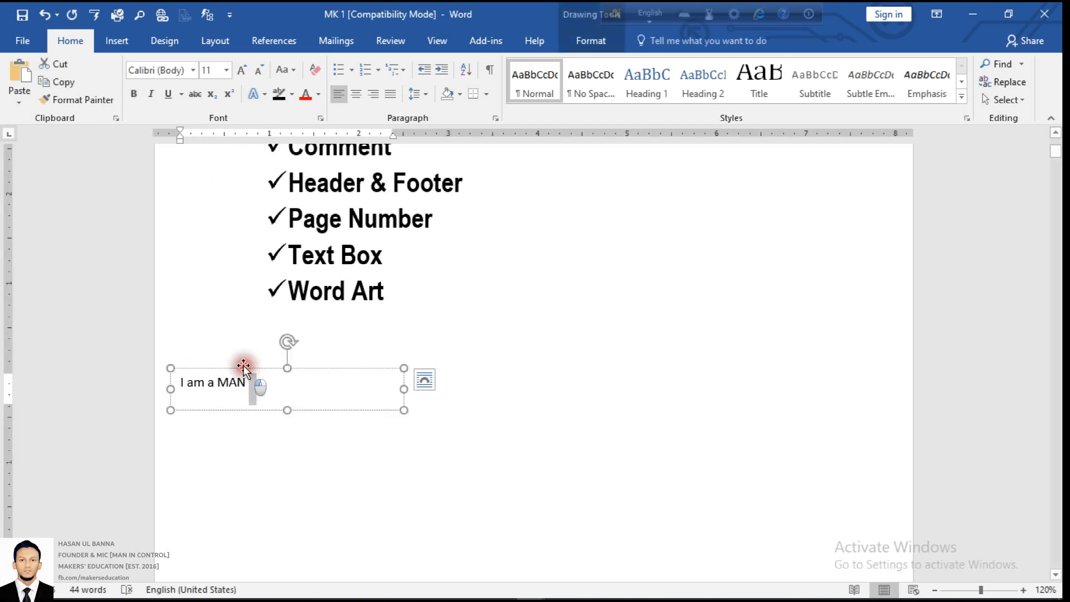
left_click(236, 368)
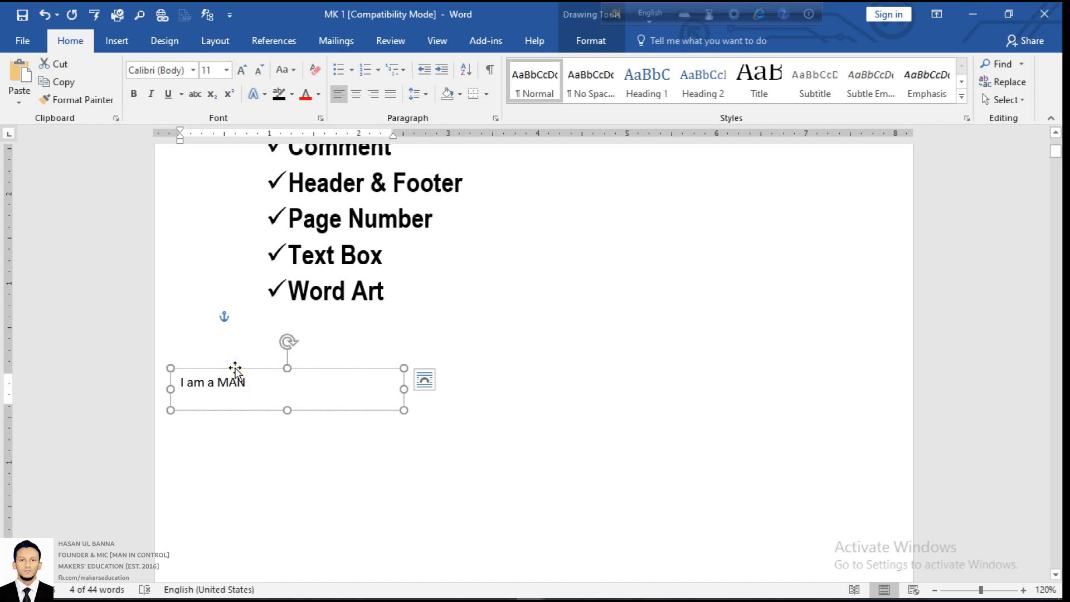
key("Delete")
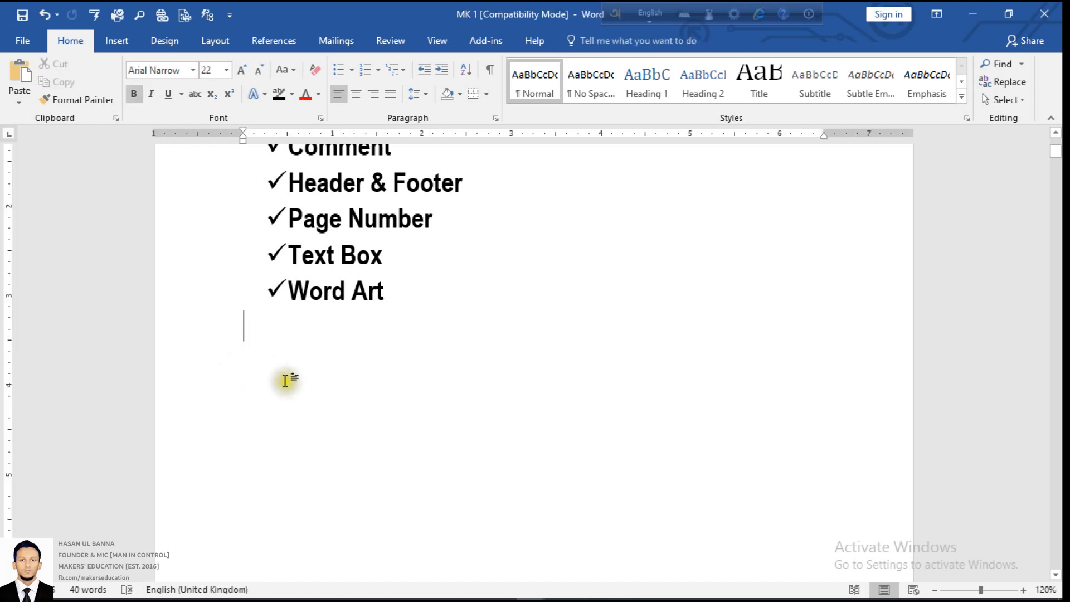
- Convert the "Word Art" line of the topic list to WordArt in the black style with a blue shadow
left_click_drag(393, 305, 297, 301)
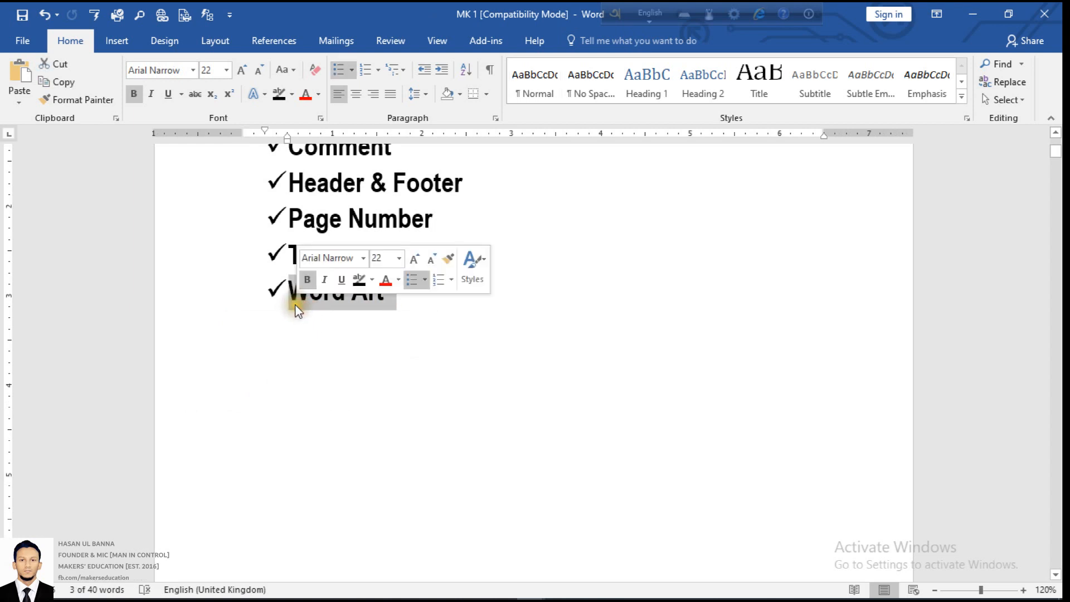
left_click(342, 297)
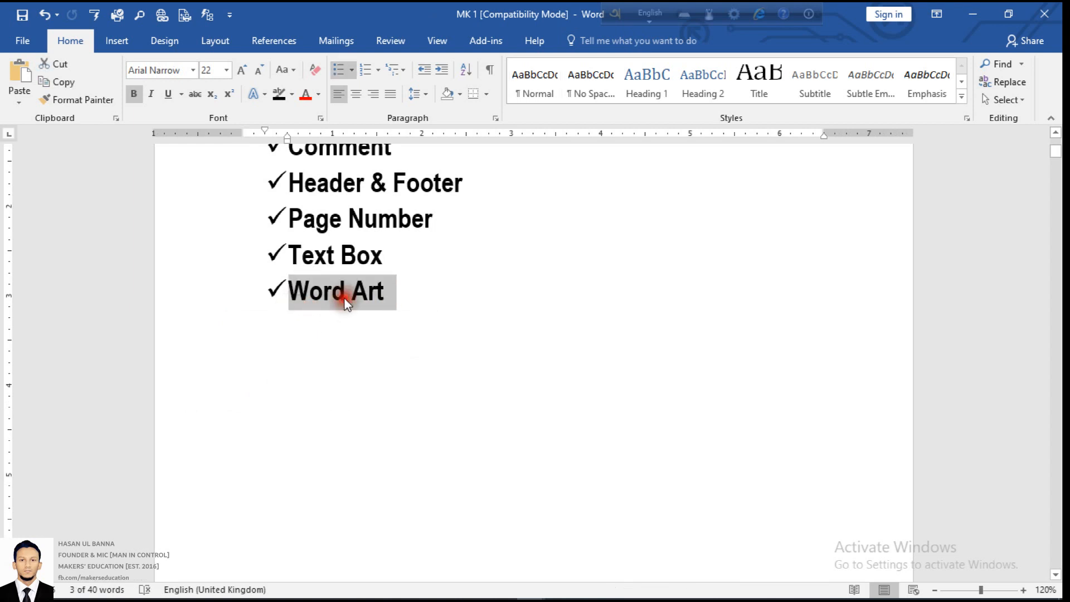
left_click_drag(390, 291, 326, 293)
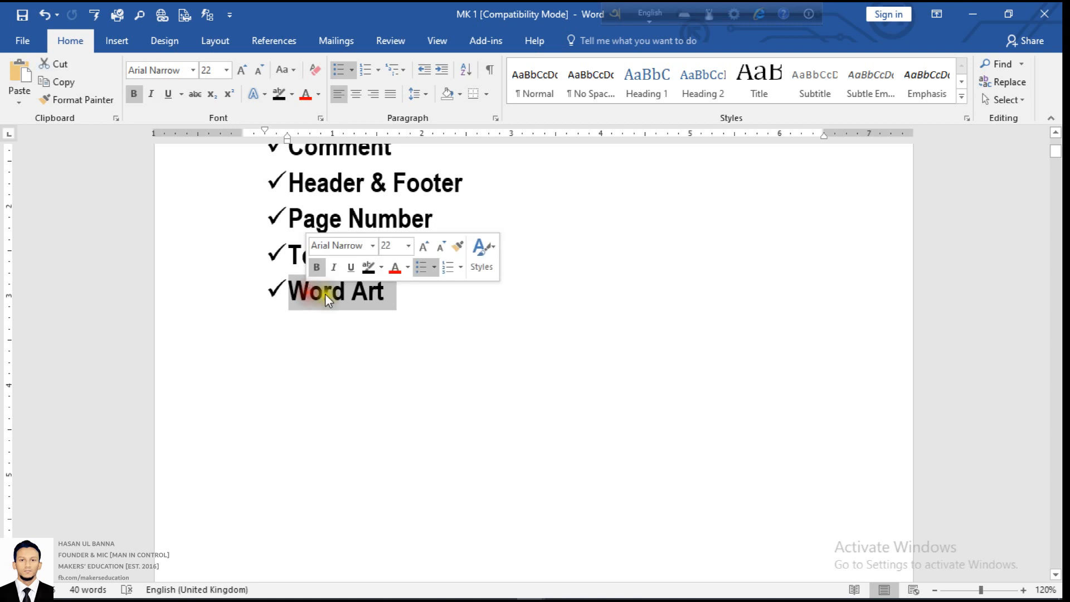
left_click(420, 300)
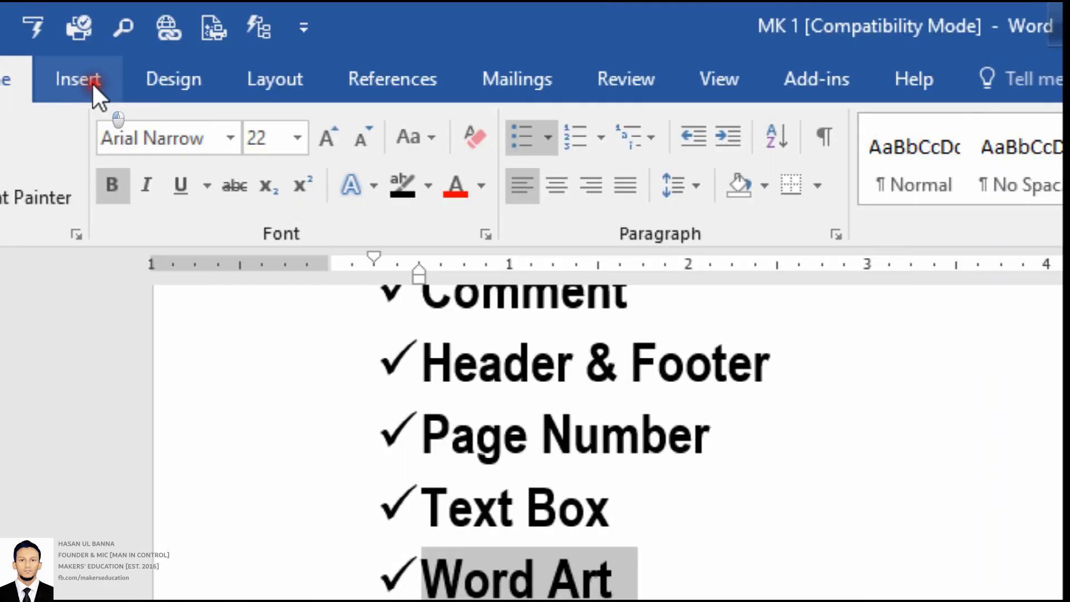
left_click(123, 43)
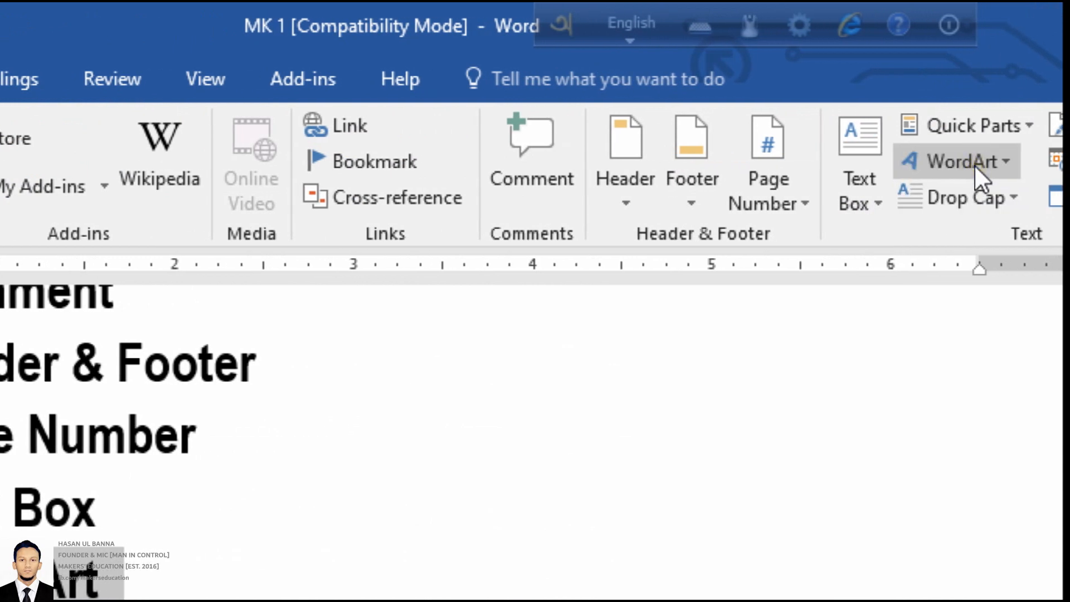
left_click(974, 165)
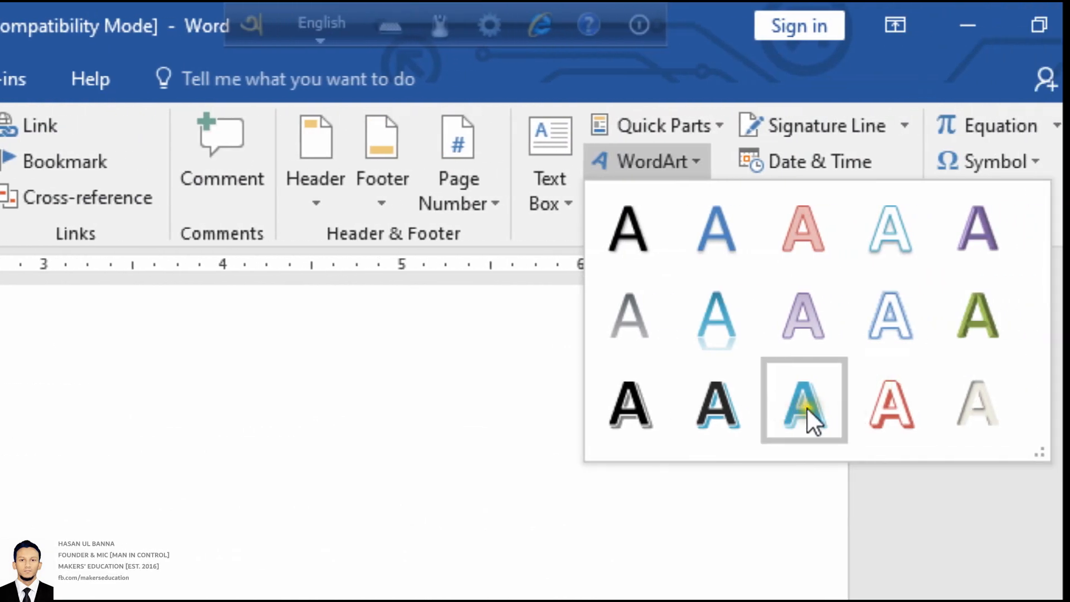
left_click(710, 410)
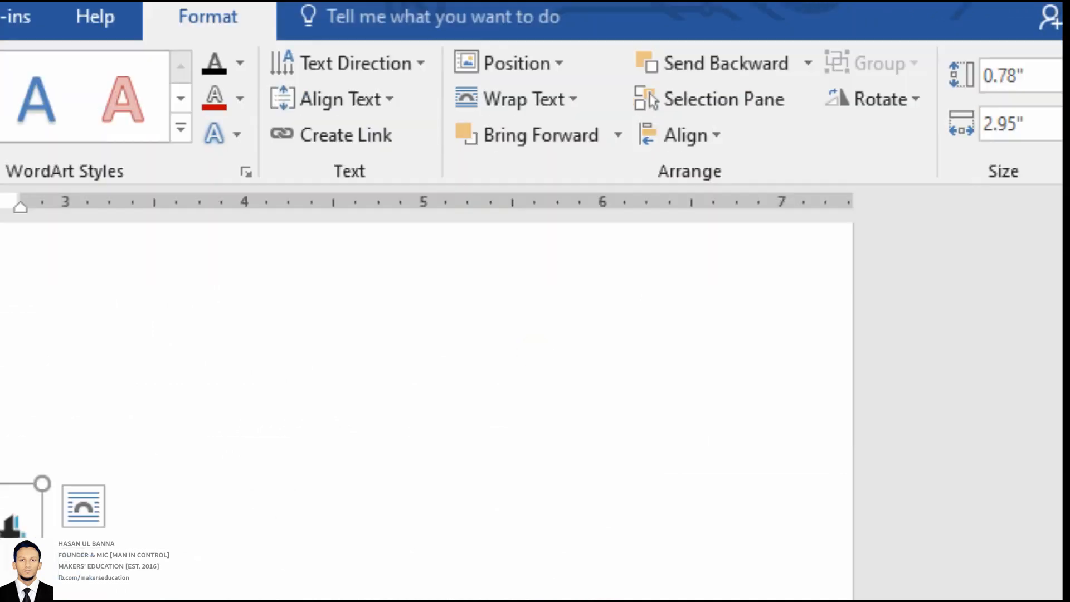
- Remove the bullet from the "Word Art" WordArt and move its box slightly down and to the right, clear of the topic list
key("BackSpace")
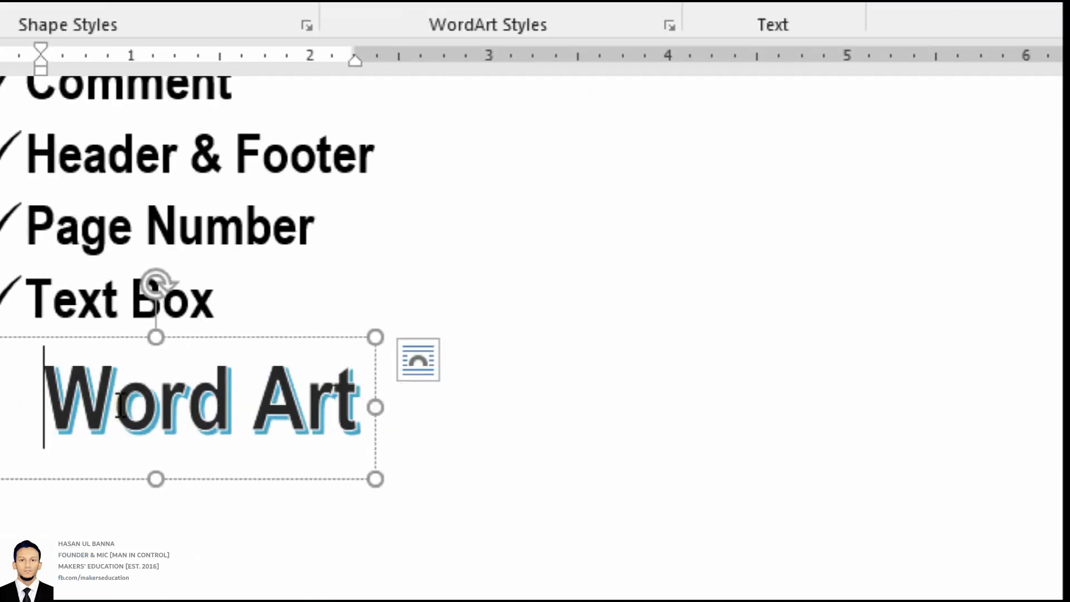
left_click_drag(223, 342, 402, 399)
- Set the text fill of the whole "Word Art" text to the standard red
left_click(391, 463)
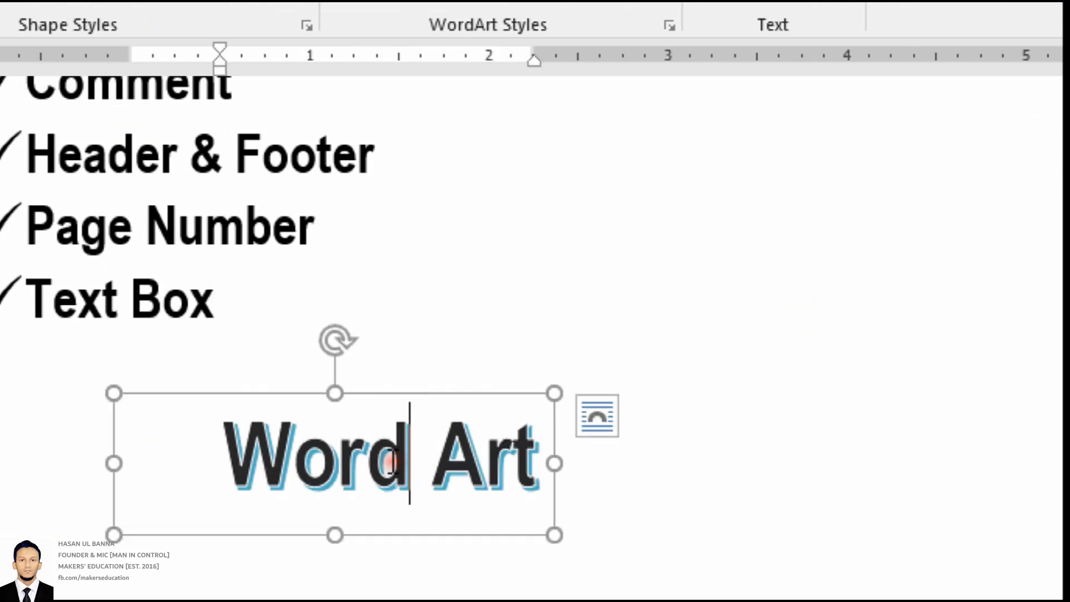
key("ctrl+a")
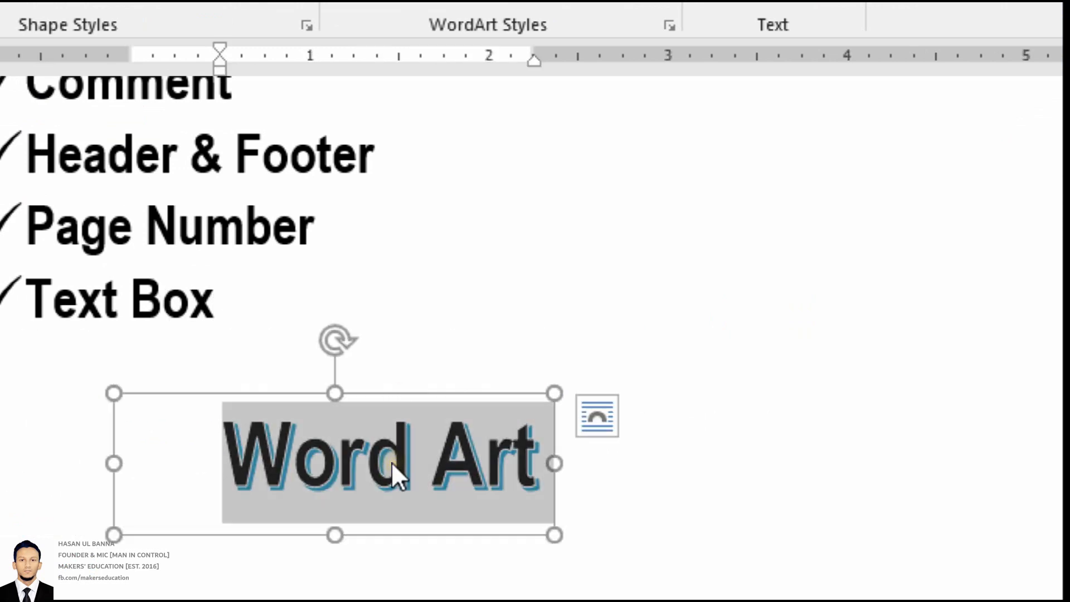
key("ctrl")
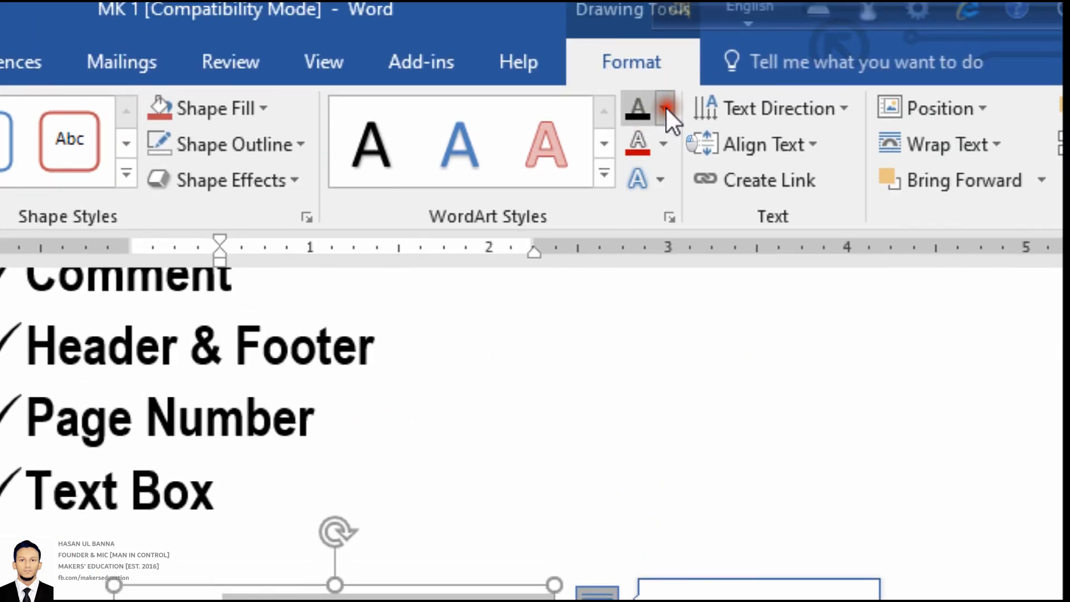
left_click(665, 105)
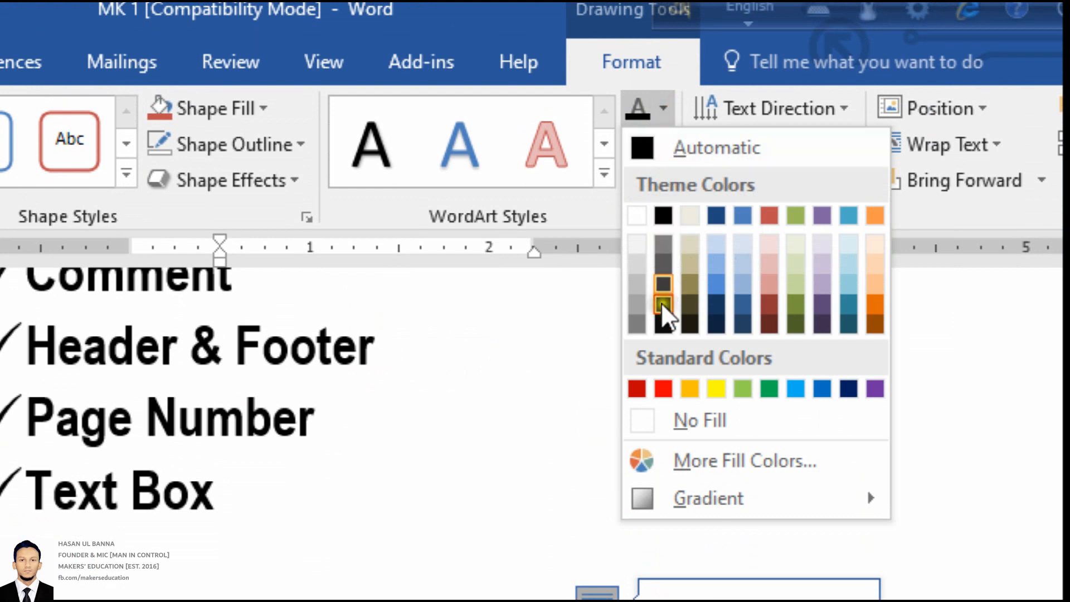
left_click(665, 386)
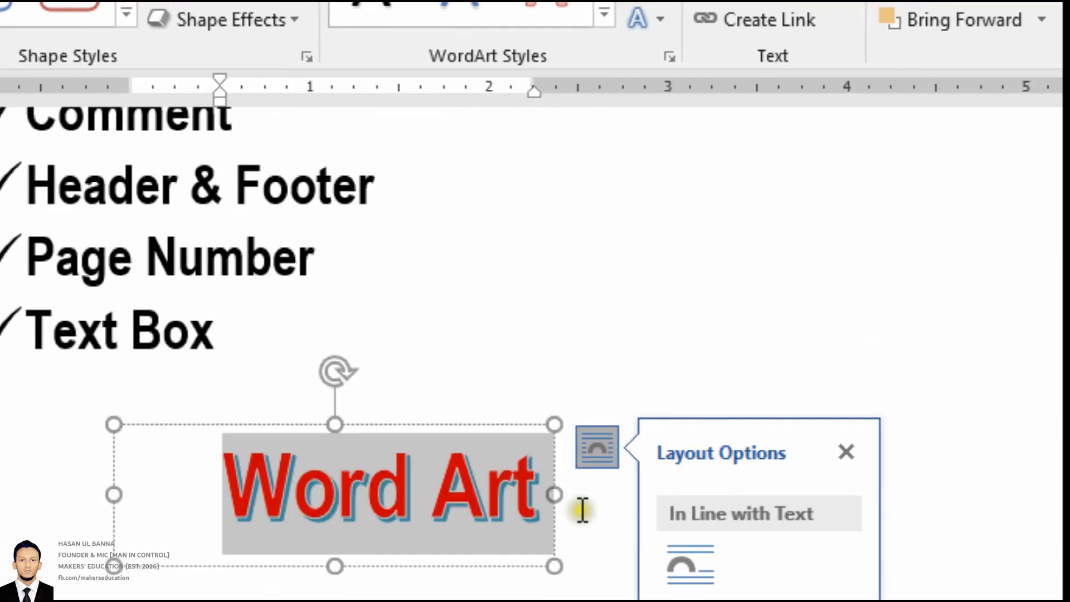
left_click(524, 506)
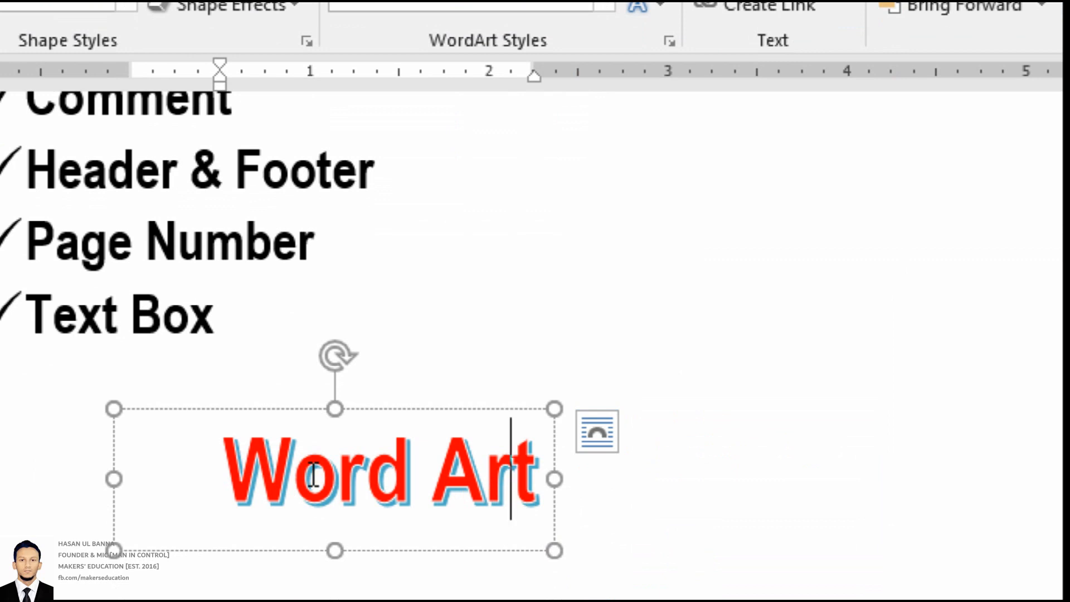
- Set the text outline of the whole "Word Art" text to the standard blue
left_click_drag(225, 484, 537, 488)
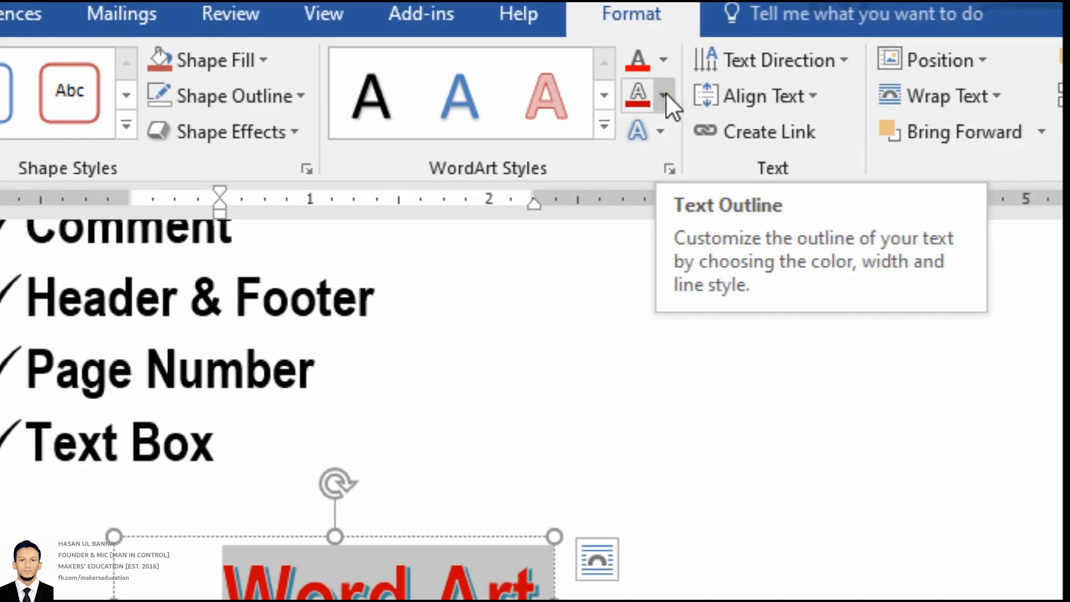
left_click(665, 95)
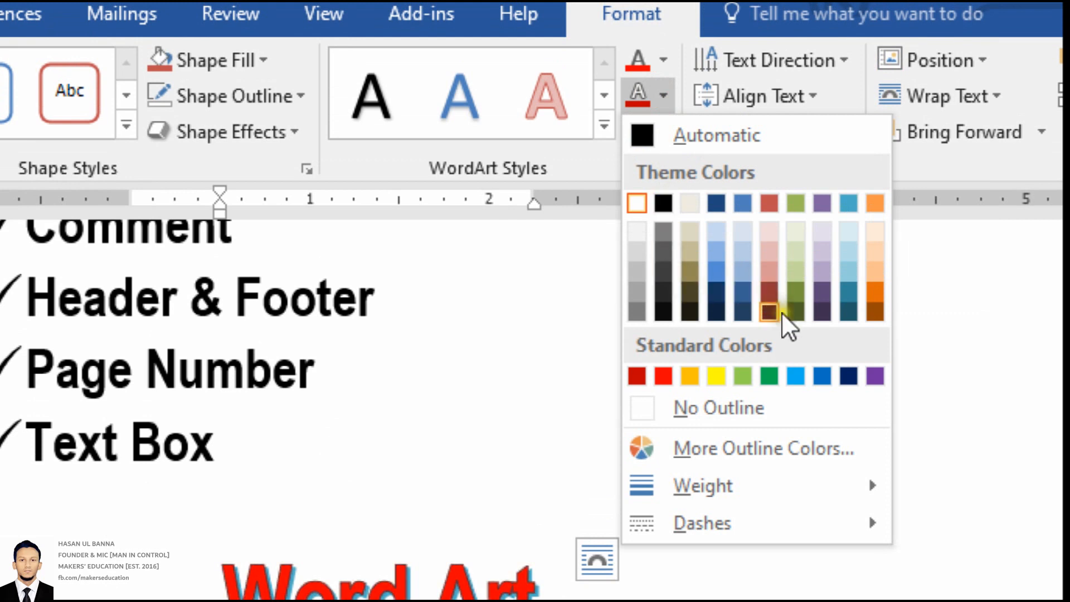
left_click(828, 373)
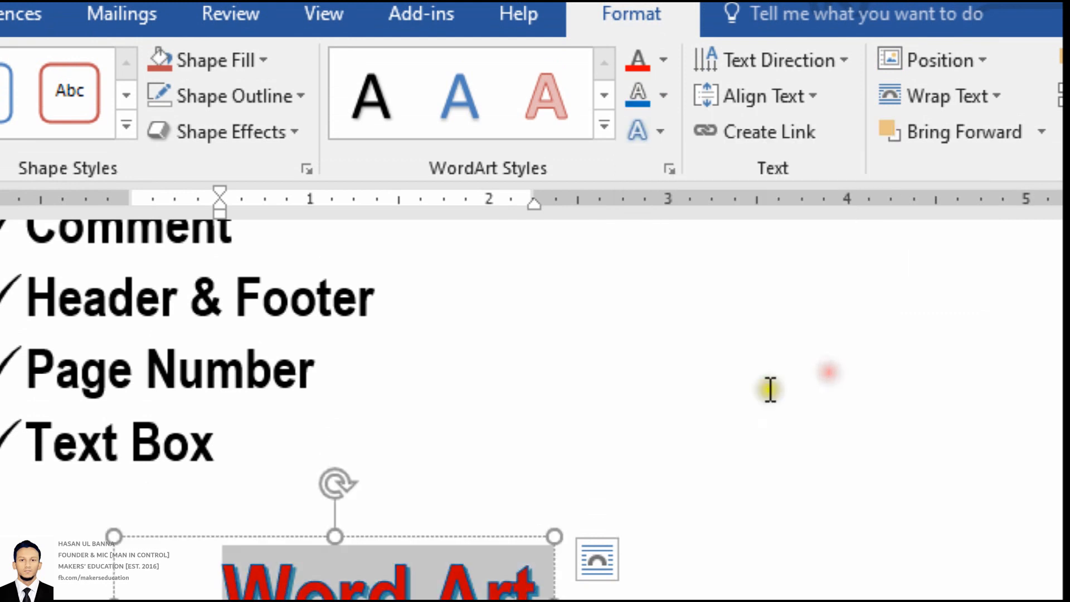
left_click(420, 506)
scroll(428, 502, "up", 6)
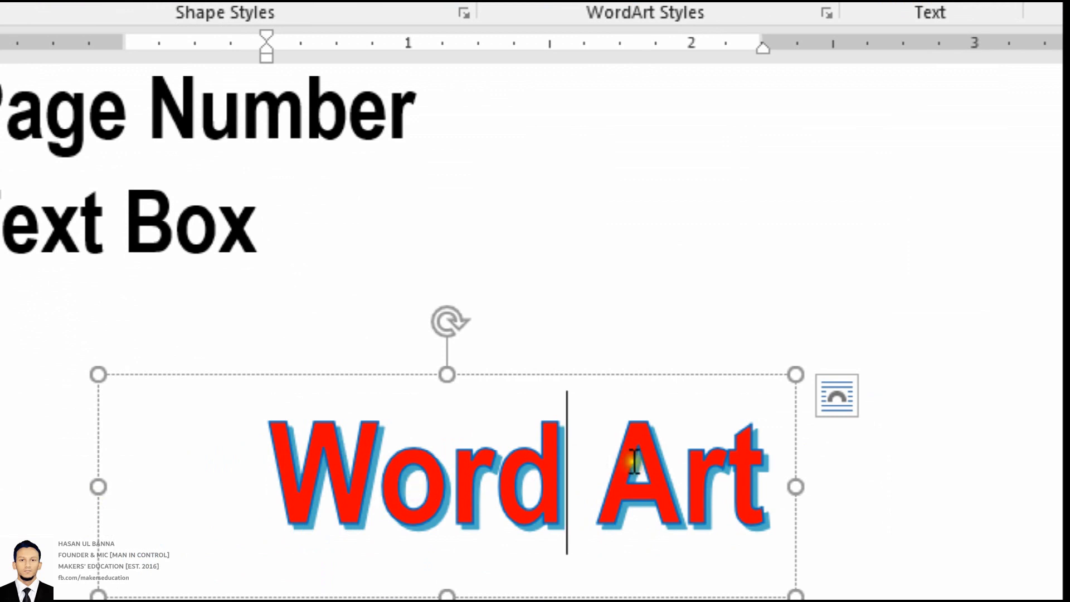
left_click(693, 321)
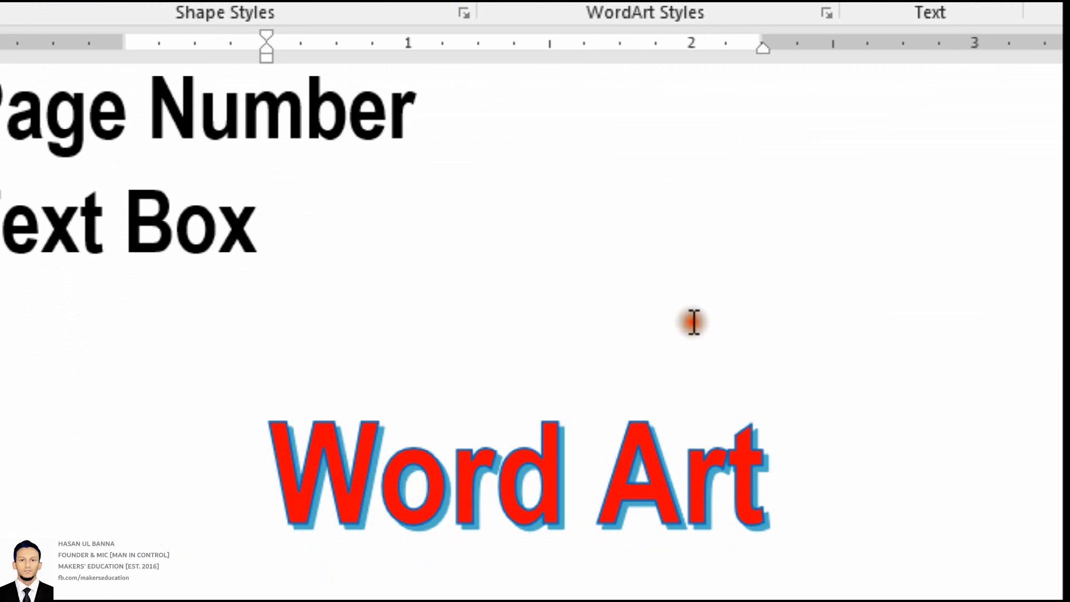
- Restyle the whole "Word Art" text with the green beveled WordArt style
left_click(643, 438)
left_click_drag(270, 490, 770, 513)
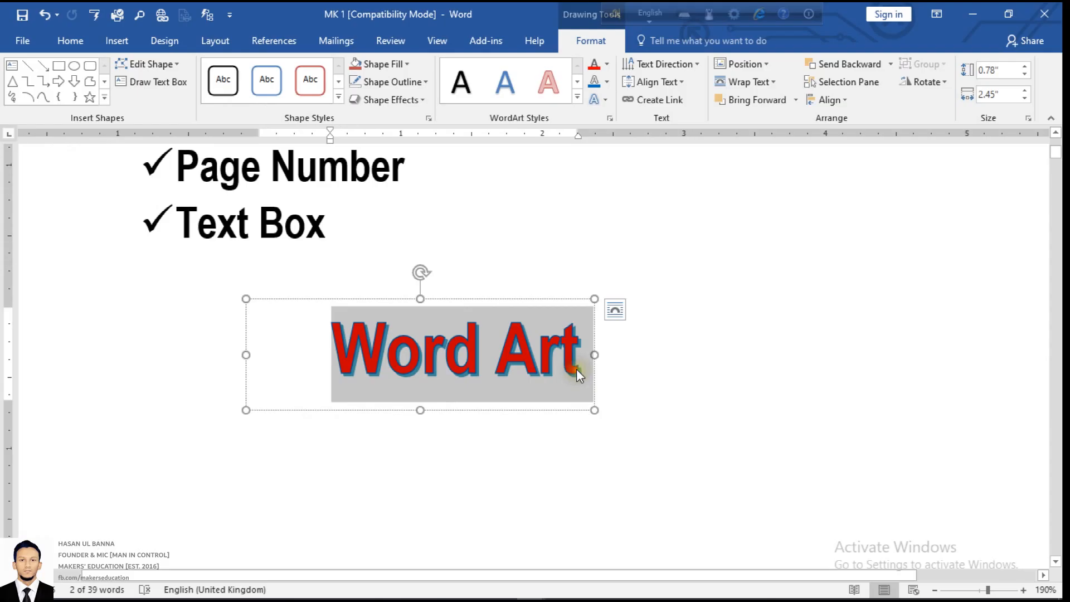
left_click(837, 384)
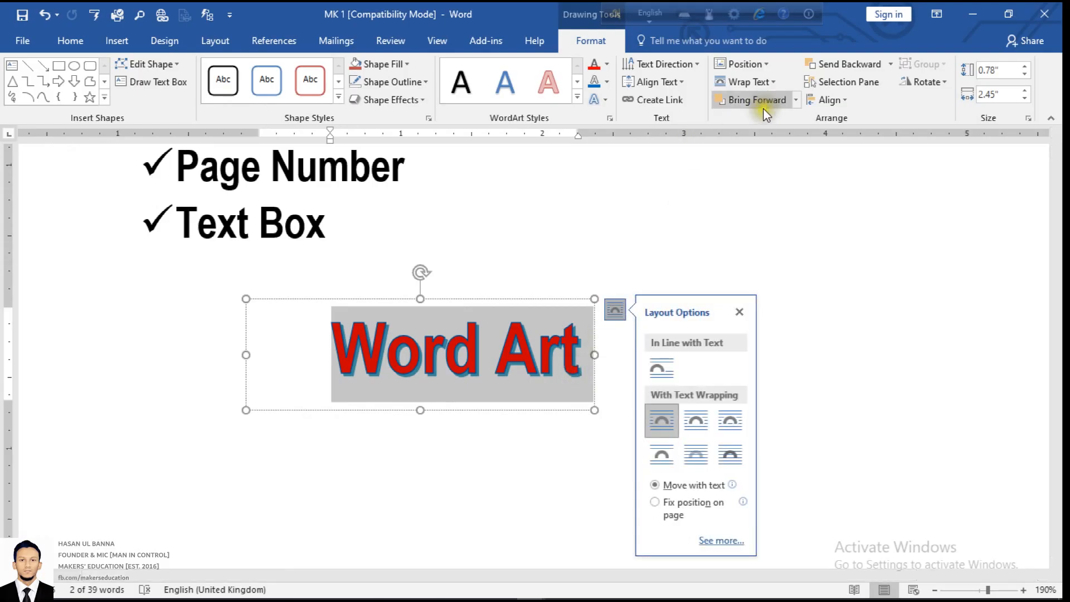
left_click(579, 97)
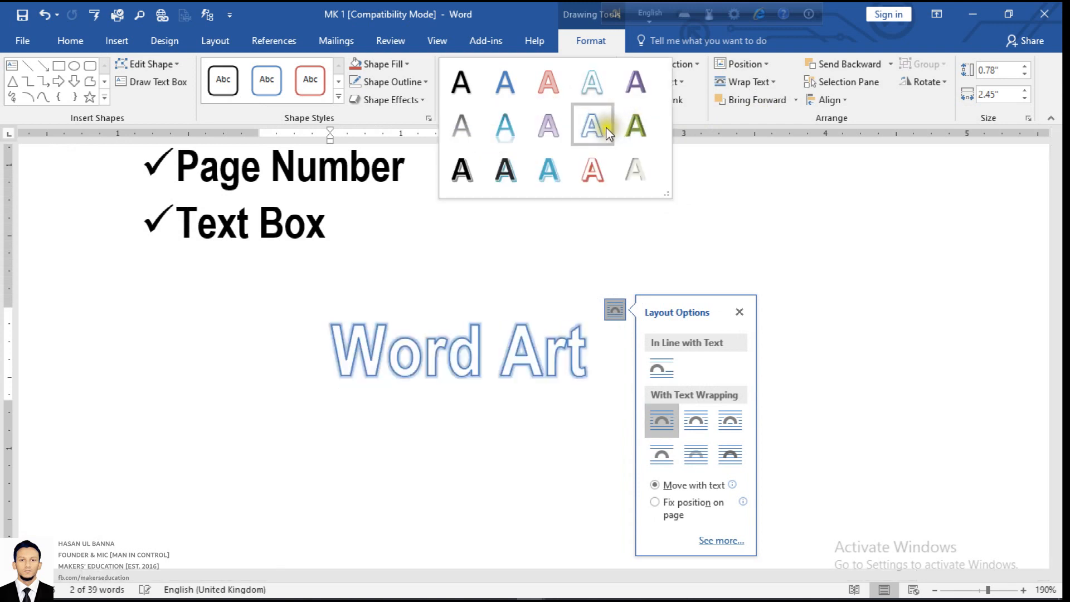
left_click(637, 132)
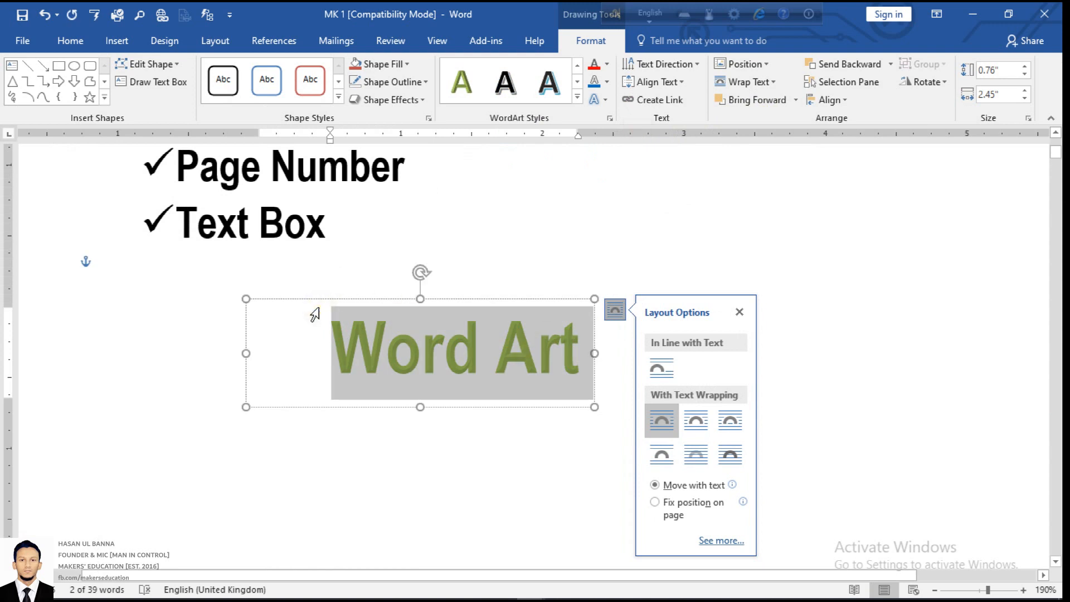
- Move the green WordArt box up beside the topic list, and back below the "Text Box" line
left_click_drag(499, 305, 801, 241)
left_click_drag(772, 351, 499, 398)
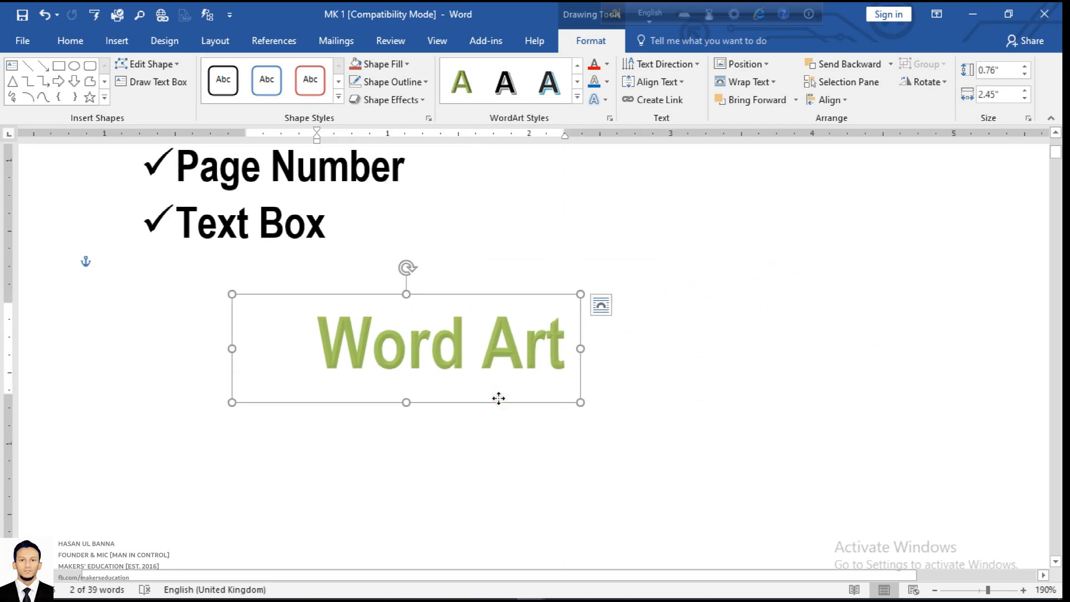
- Add a reflection to the whole "Word Art" text, using the second variation in the second row of reflection variations
left_click(491, 347)
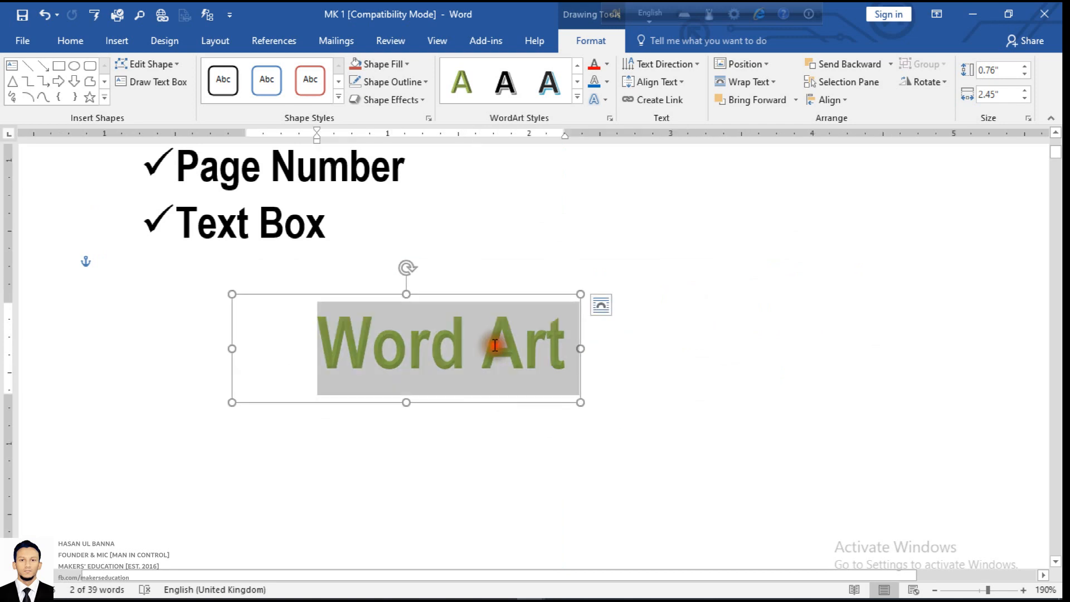
left_click_drag(341, 341, 555, 353)
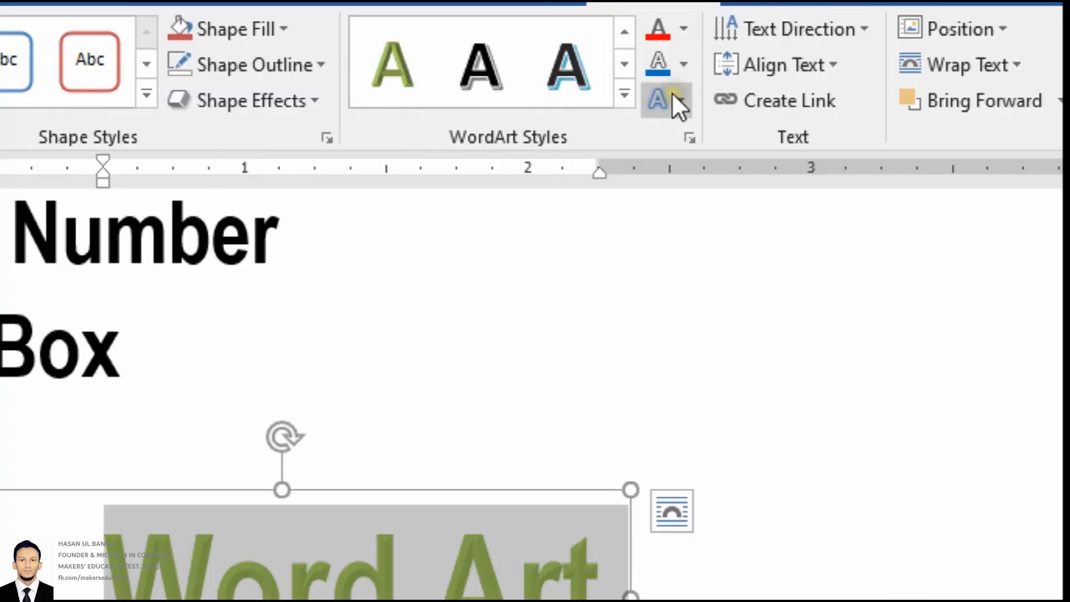
left_click(675, 98)
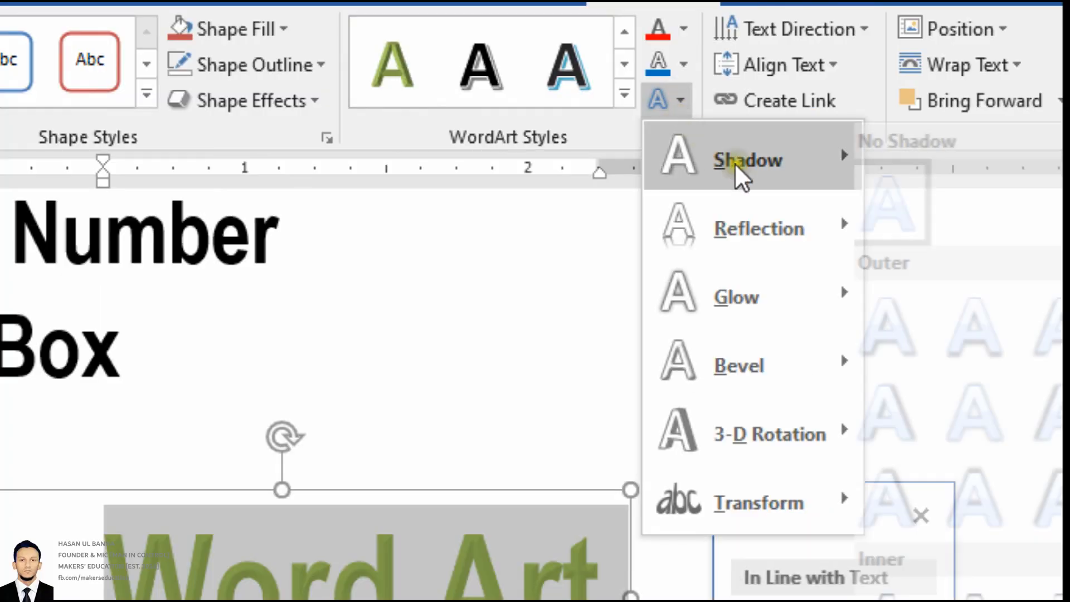
mouse_move(773, 168)
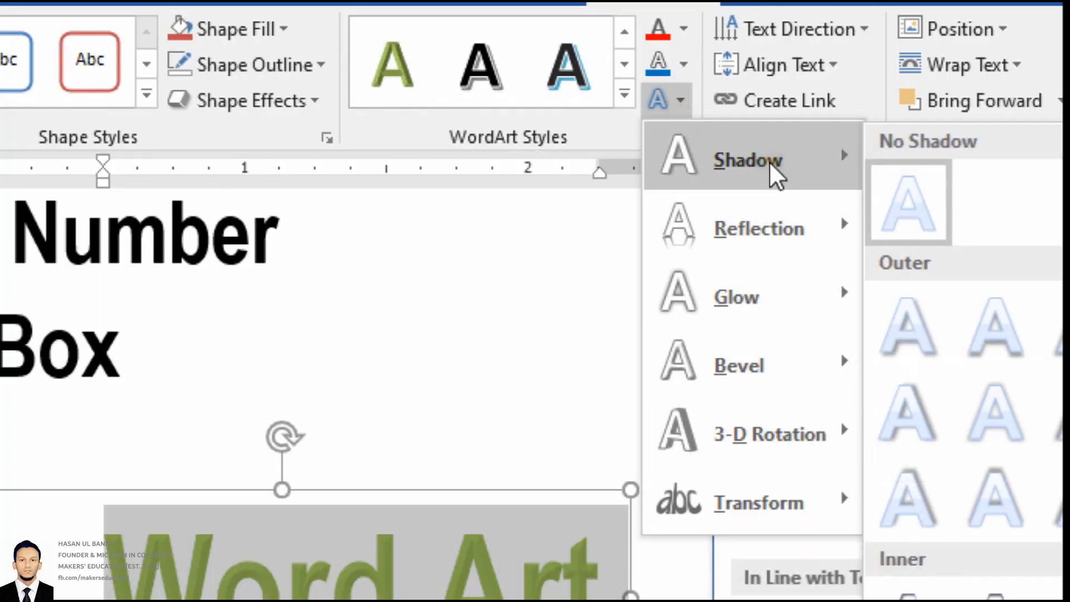
mouse_move(773, 284)
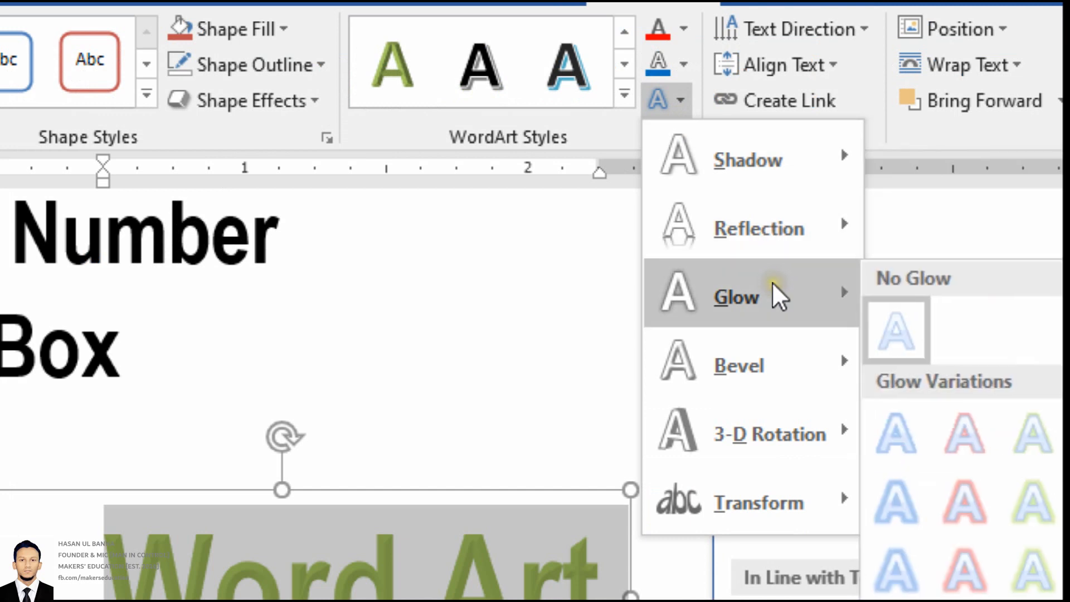
mouse_move(769, 246)
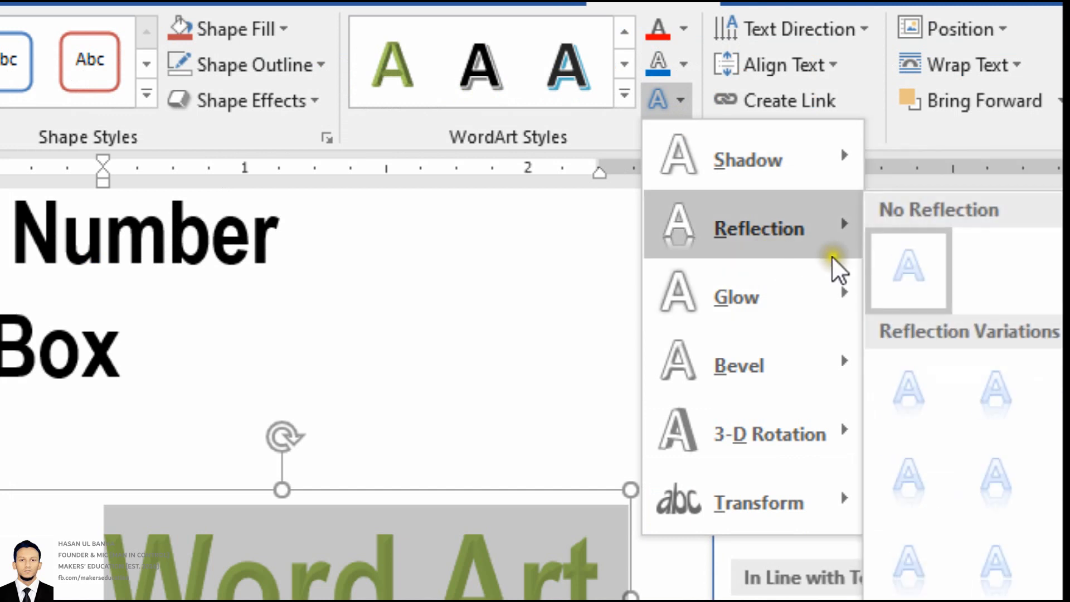
left_click(996, 477)
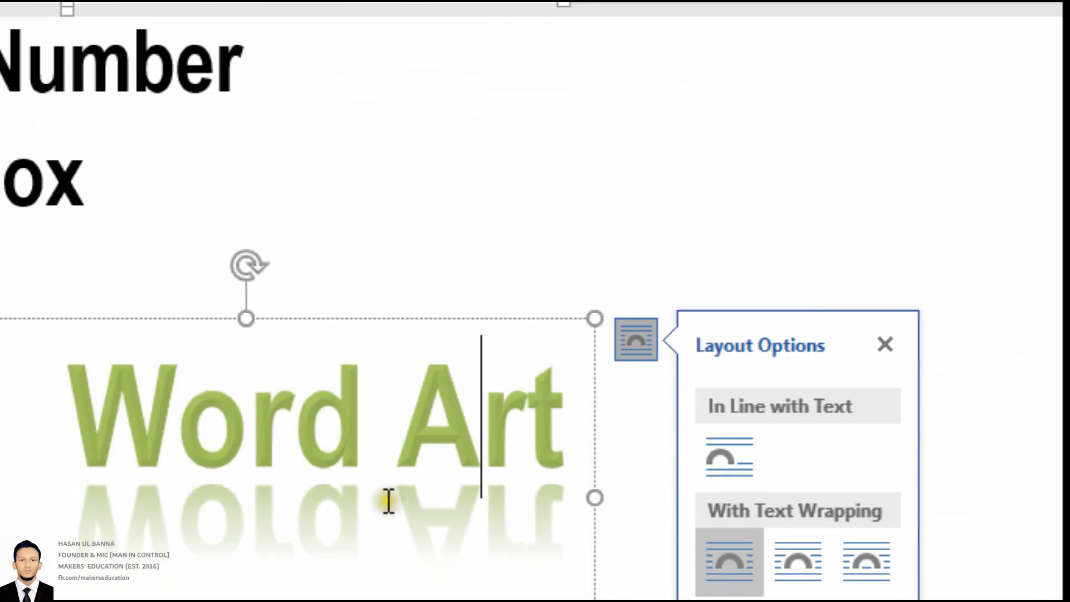
left_click(391, 499)
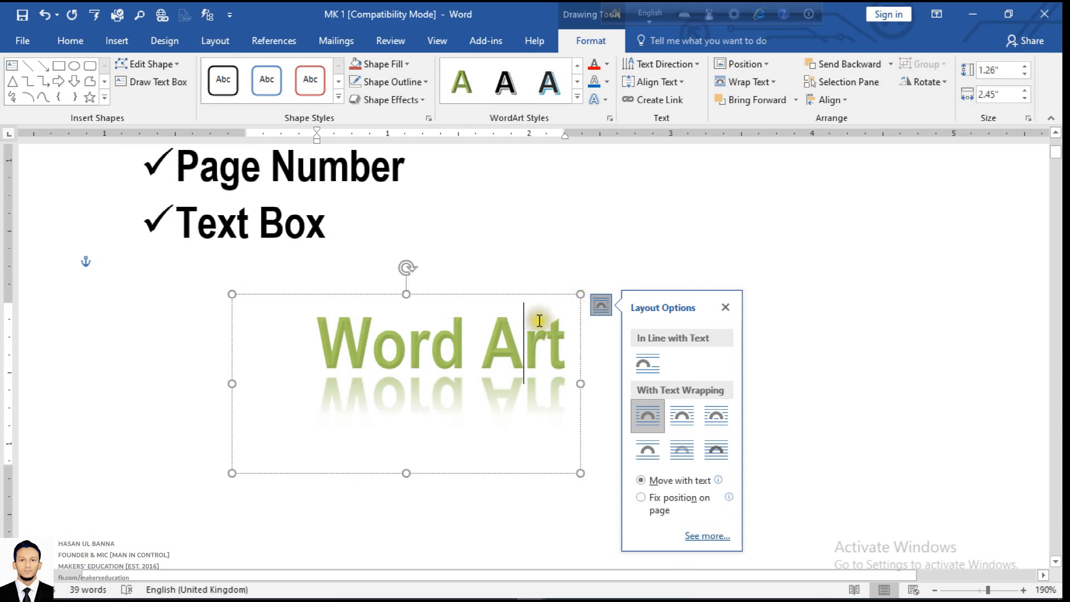
- Add the red 11 point glow variation to the whole "Word Art" text
left_click_drag(564, 342, 379, 345)
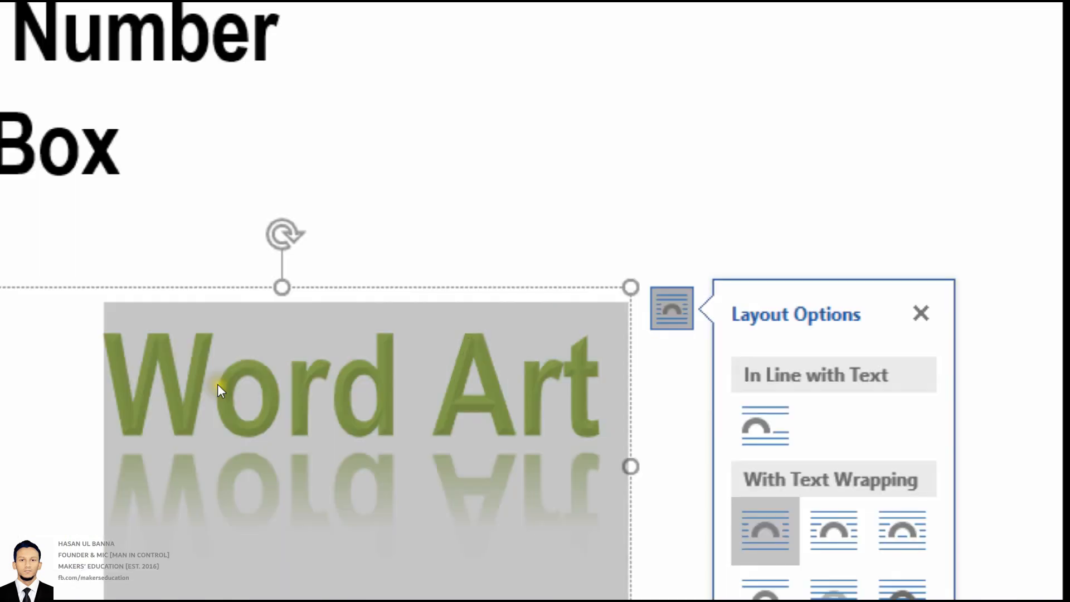
left_click(602, 302)
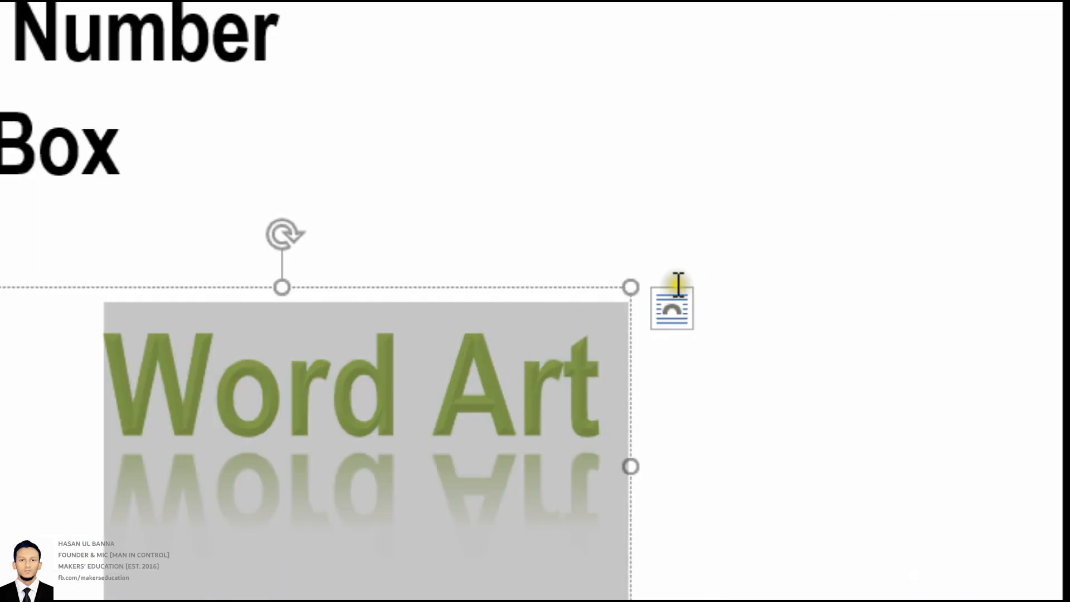
left_click(681, 112)
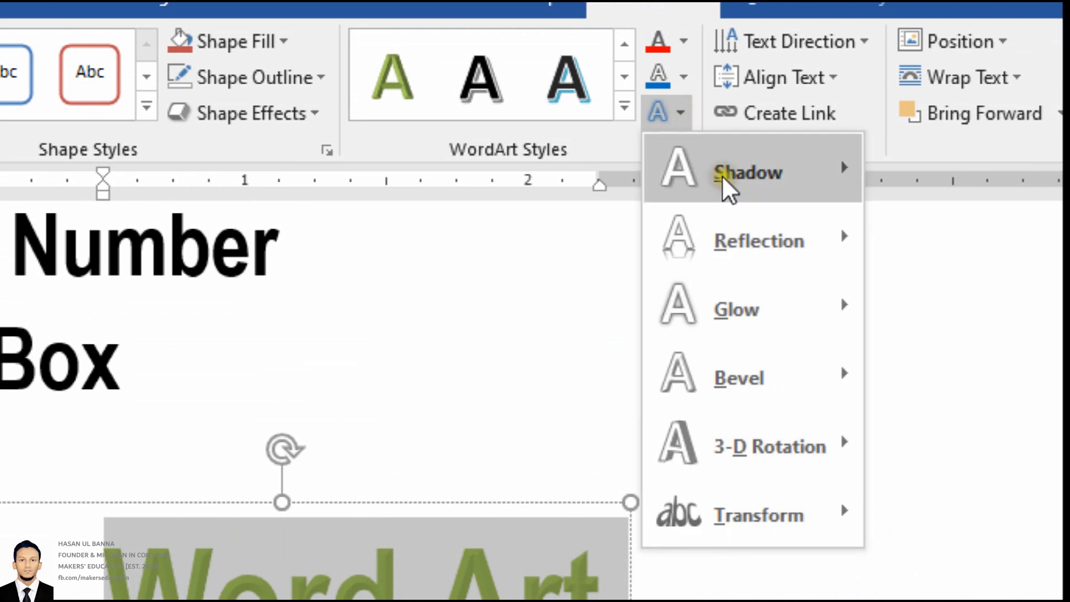
mouse_move(771, 288)
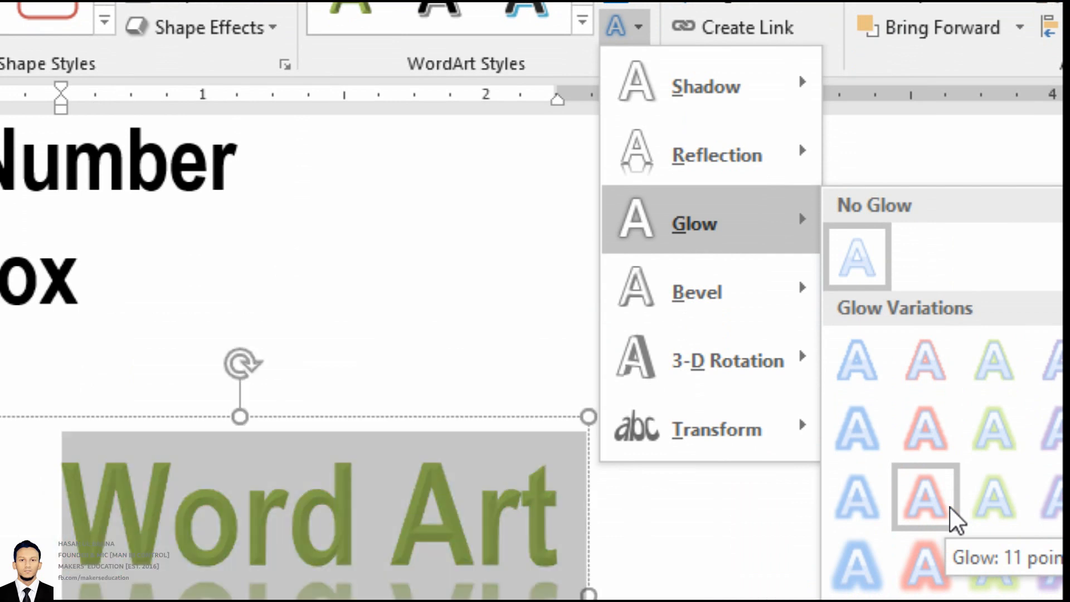
left_click(950, 507)
left_click(475, 561)
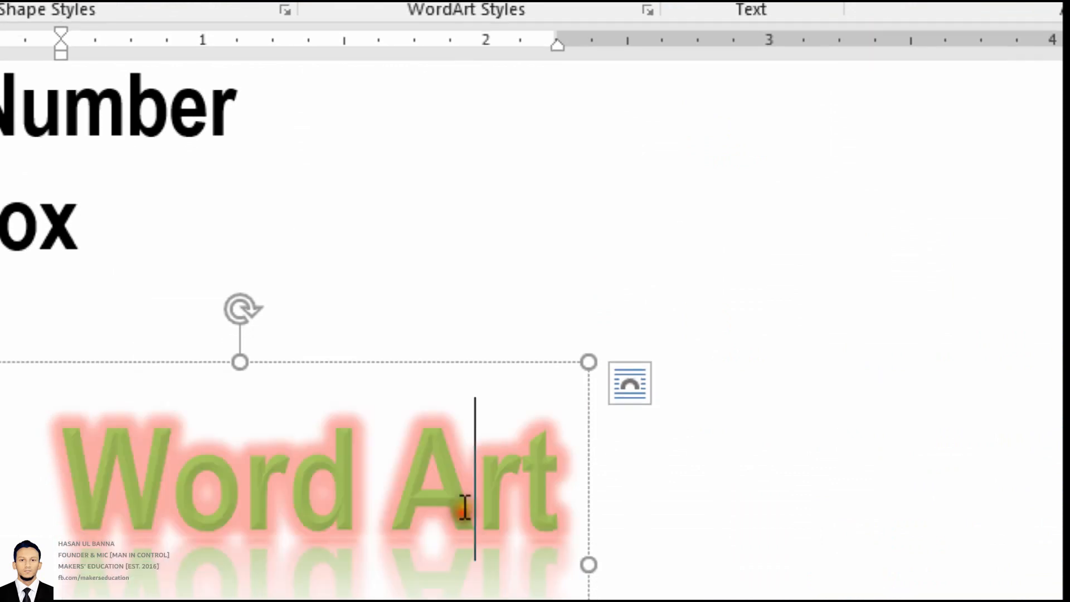
left_click_drag(98, 458, 579, 442)
left_click(201, 535)
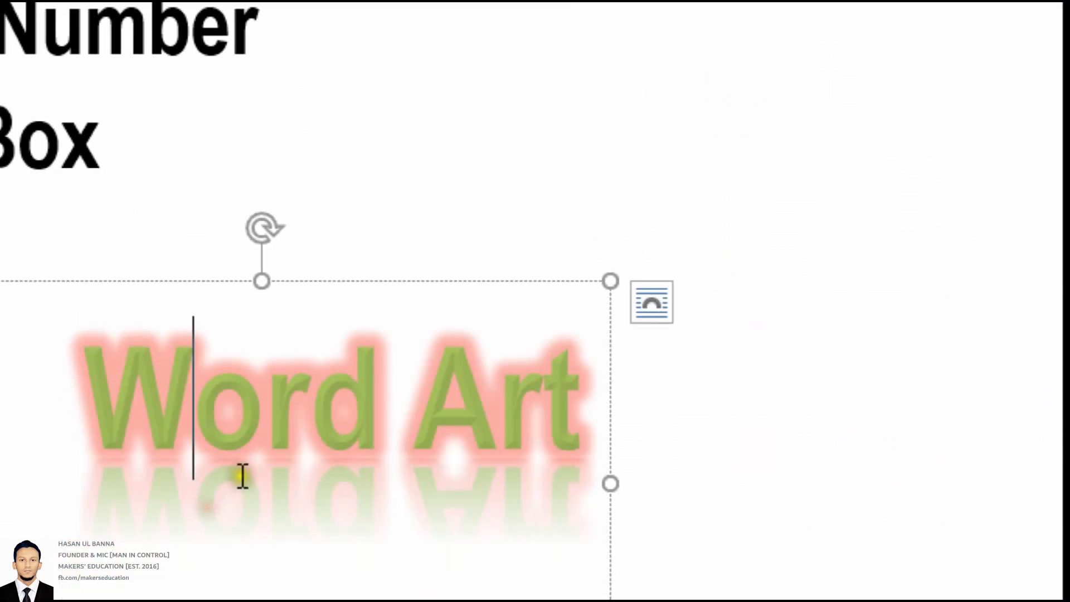
left_click(379, 230)
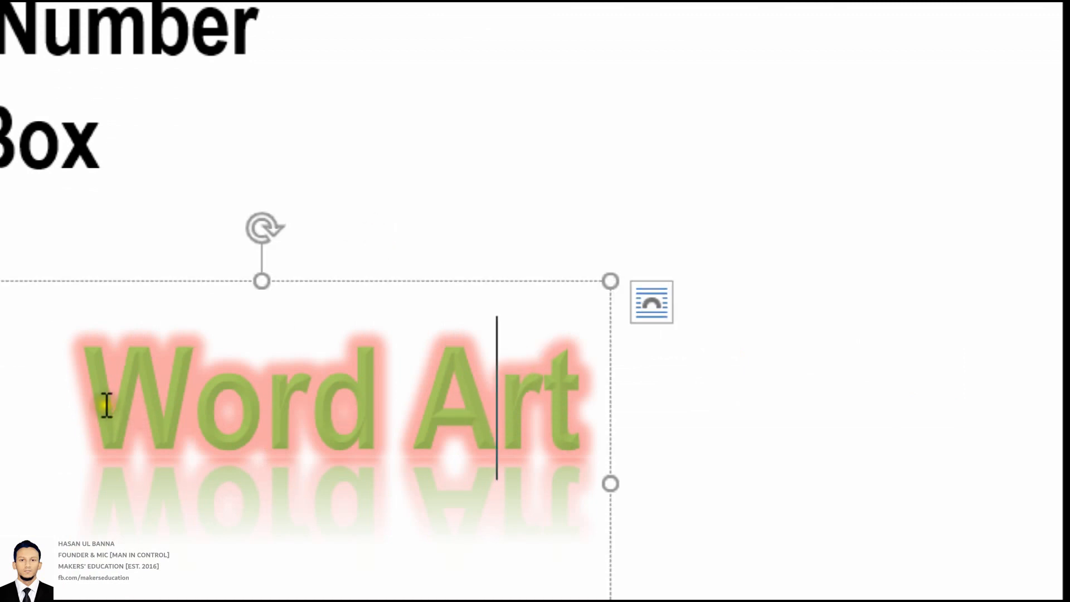
- Apply the downward-arching Follow Path transform to the whole "Word Art" text
left_click_drag(105, 406, 555, 435)
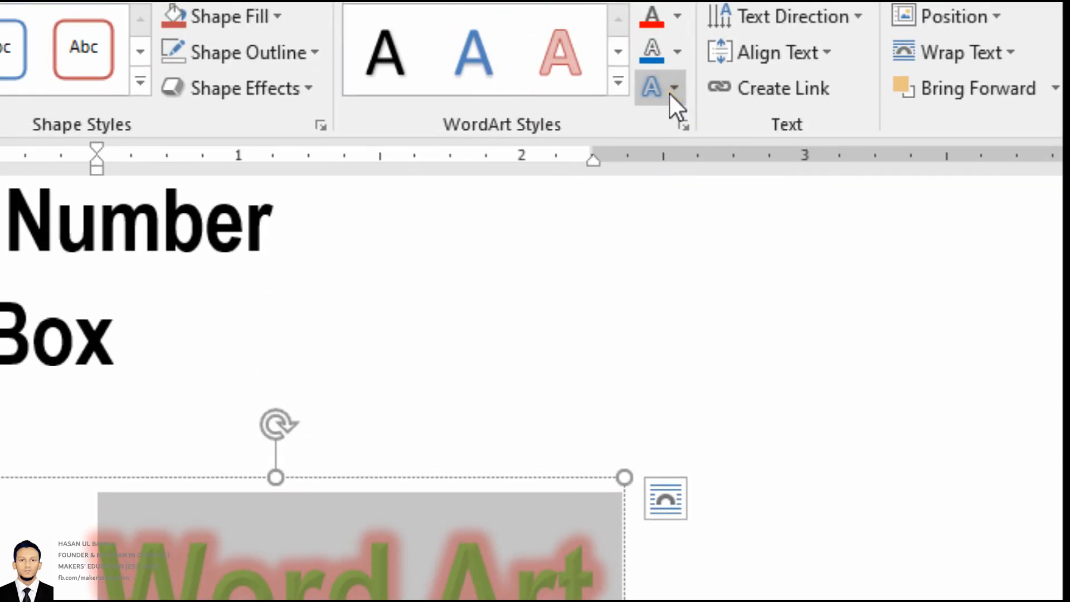
left_click(671, 93)
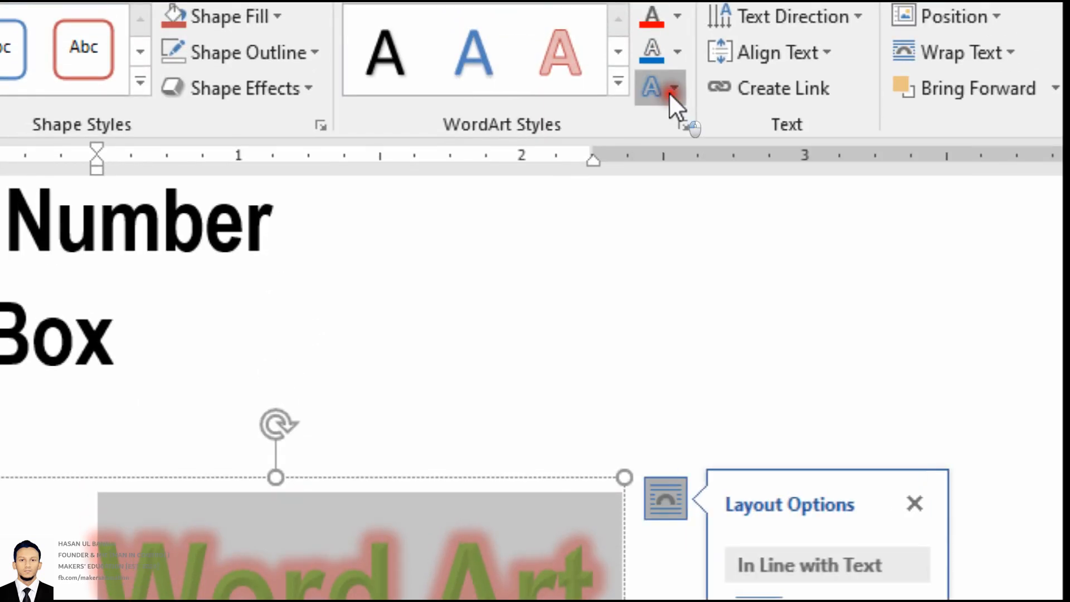
mouse_move(803, 492)
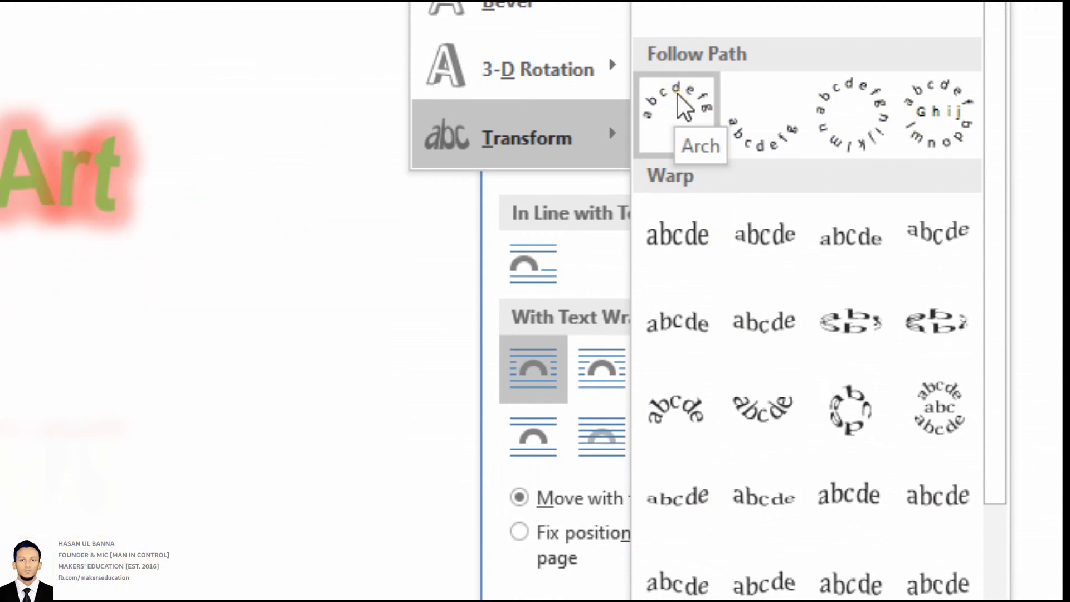
left_click(754, 109)
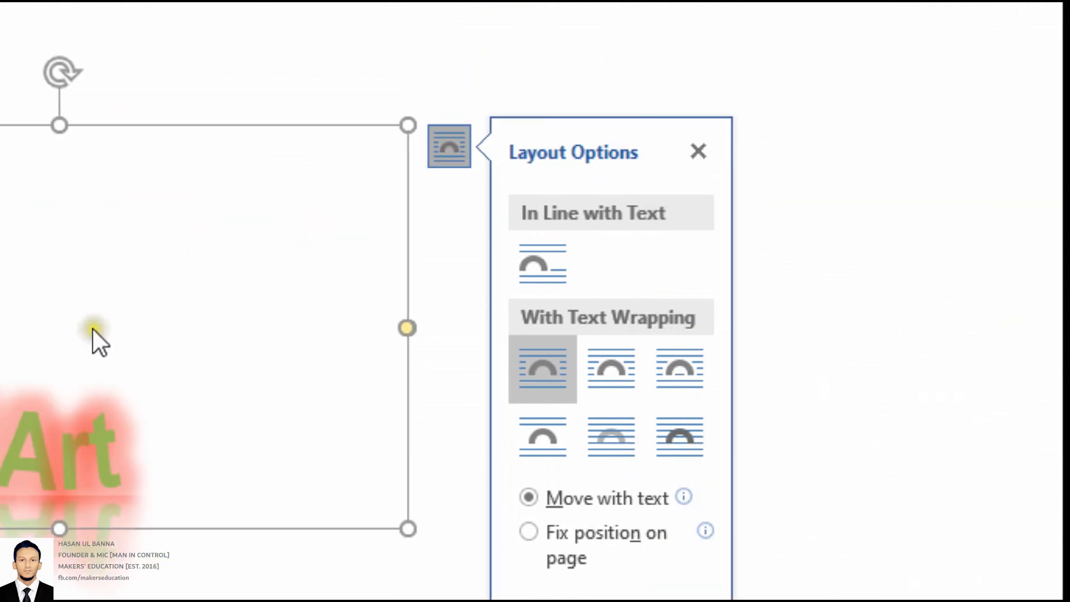
- Resize the WordArt box to about 2.81 inches wide and transform its text with the circular warp in the third Warp row
left_click_drag(442, 518, 539, 283)
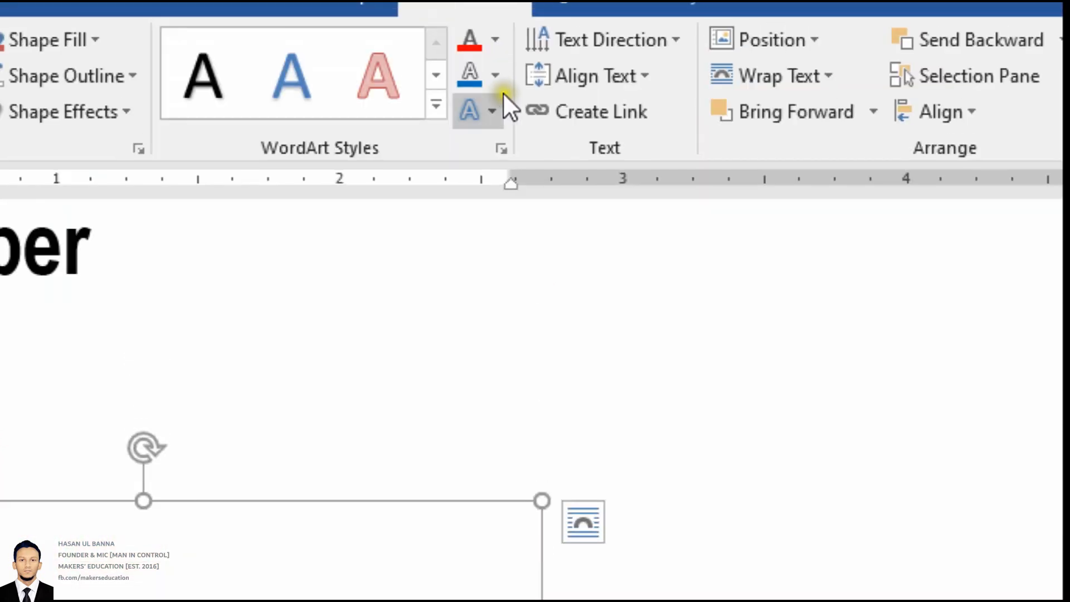
left_click(493, 110)
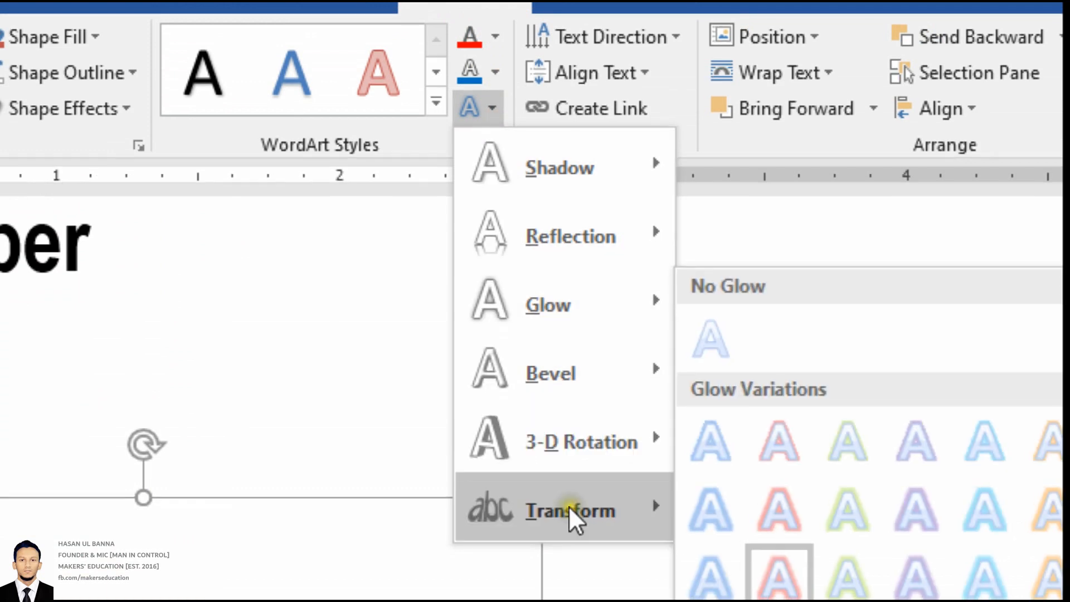
mouse_move(574, 519)
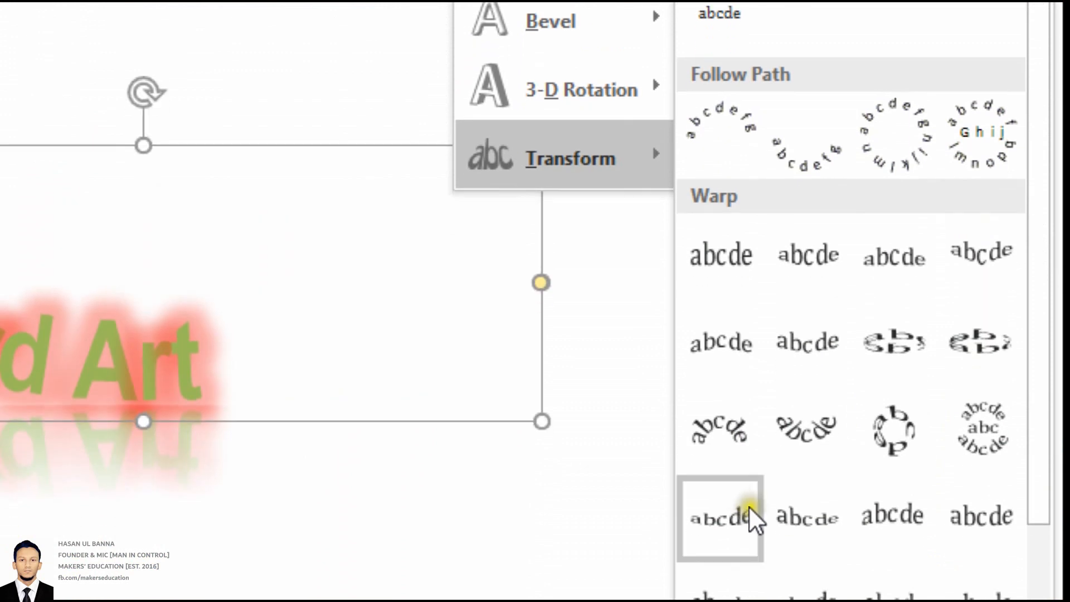
left_click(917, 437)
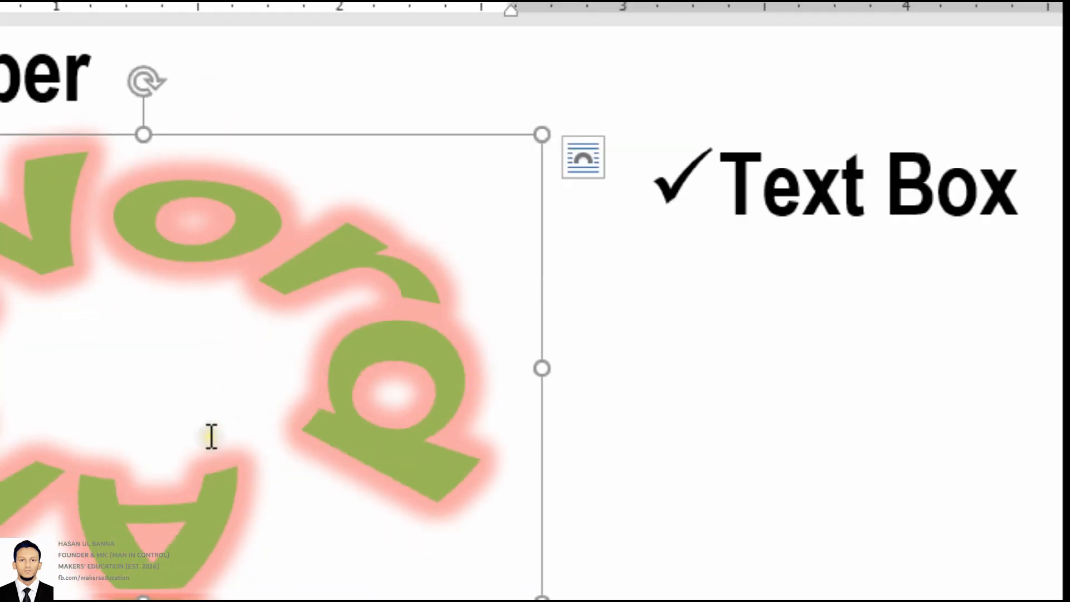
- Move the circular WordArt box slightly down and to the right, below the "Page Number" line
key("ctrl")
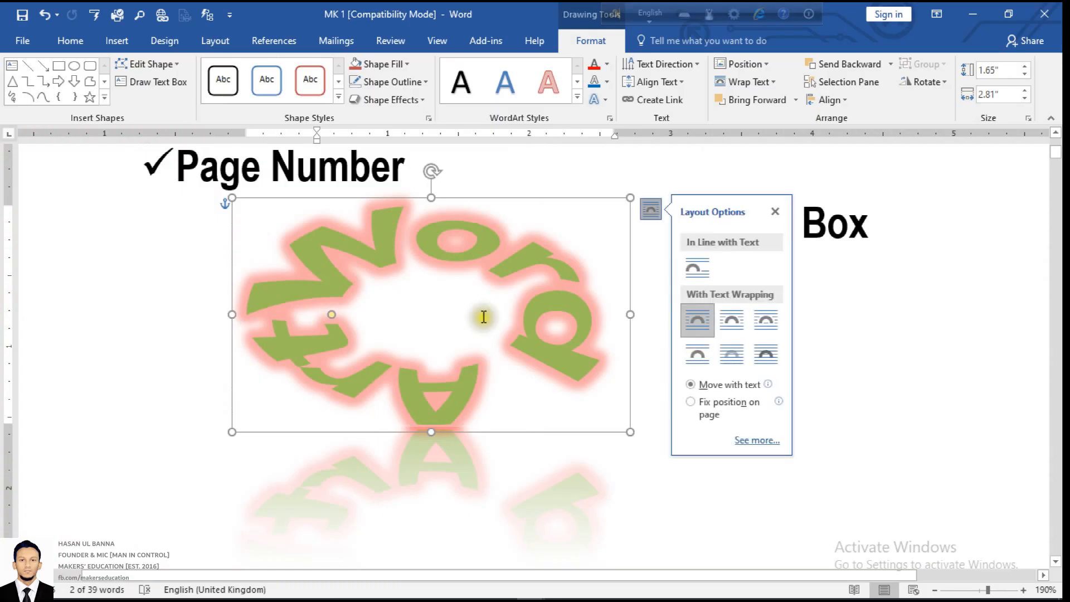
left_click(486, 308)
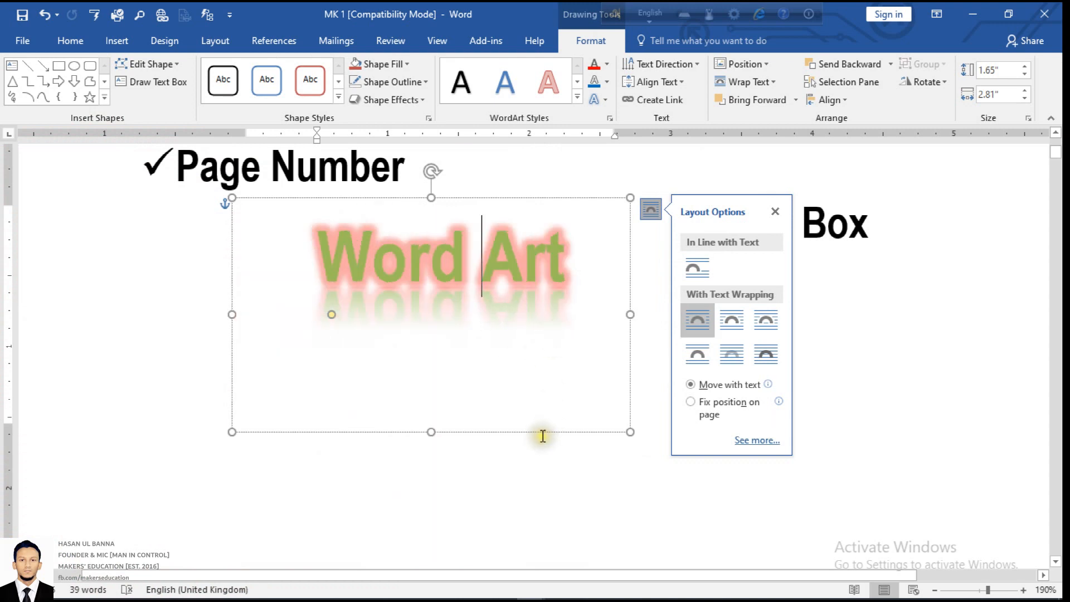
left_click(572, 479)
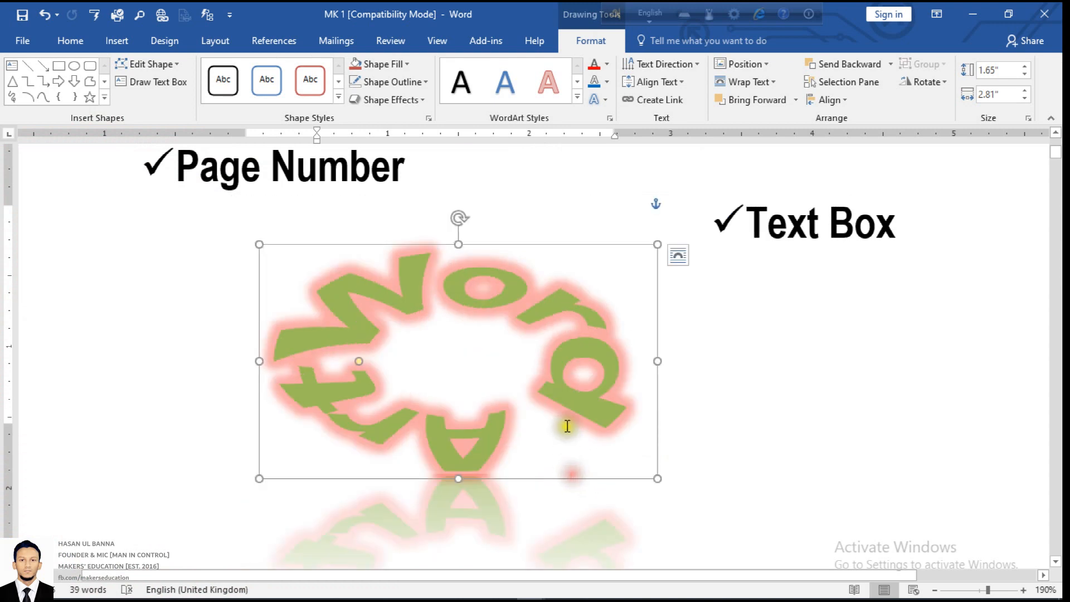
- Bring up the Insert commands and go to the empty area further down the document
scroll(573, 418, "up", 4)
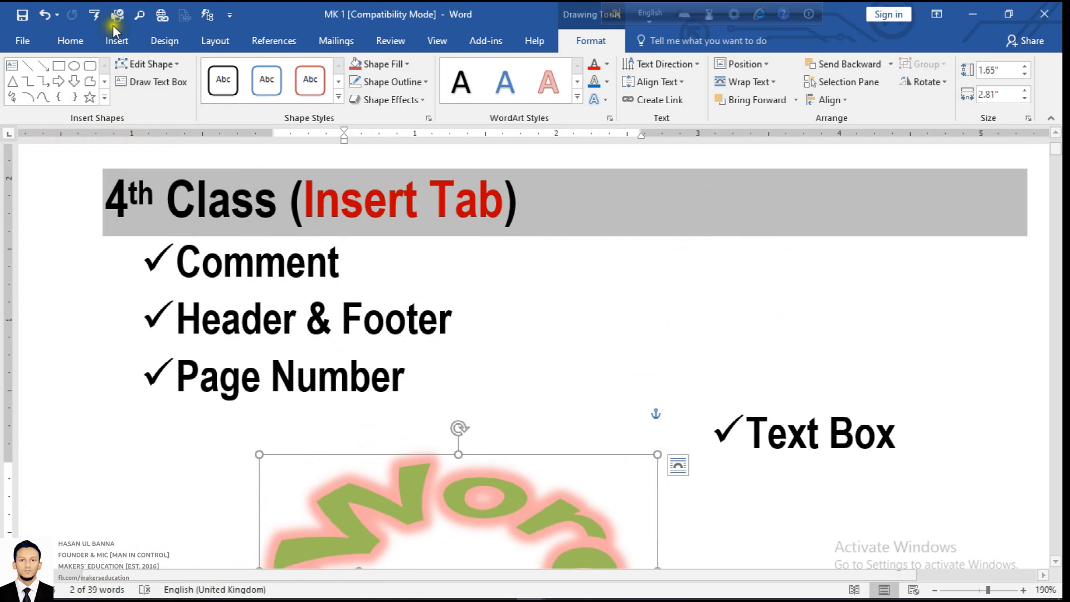
left_click(116, 40)
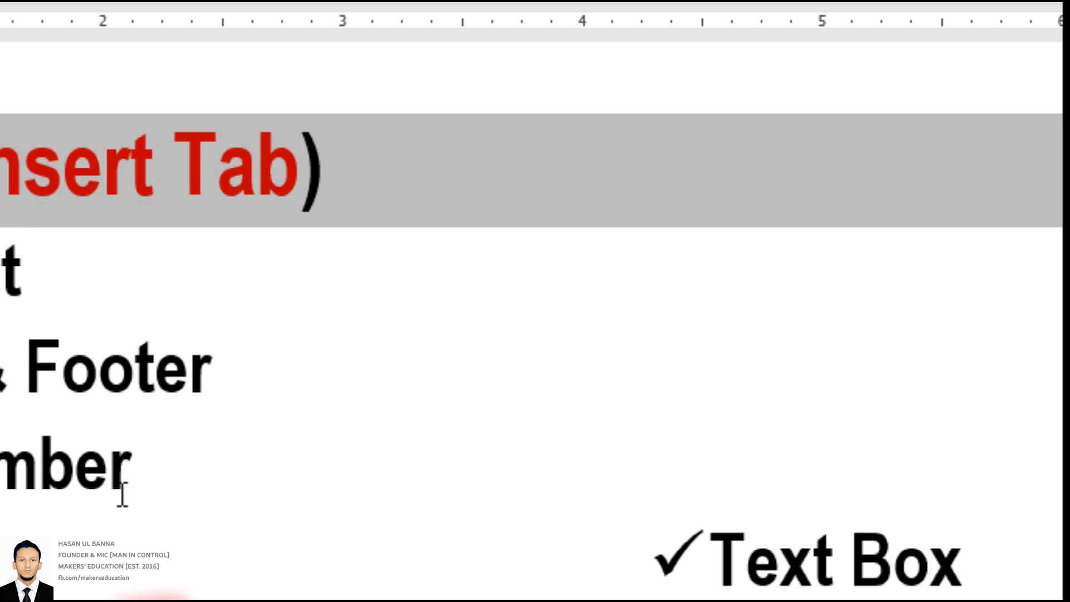
scroll(126, 494, "down", 5)
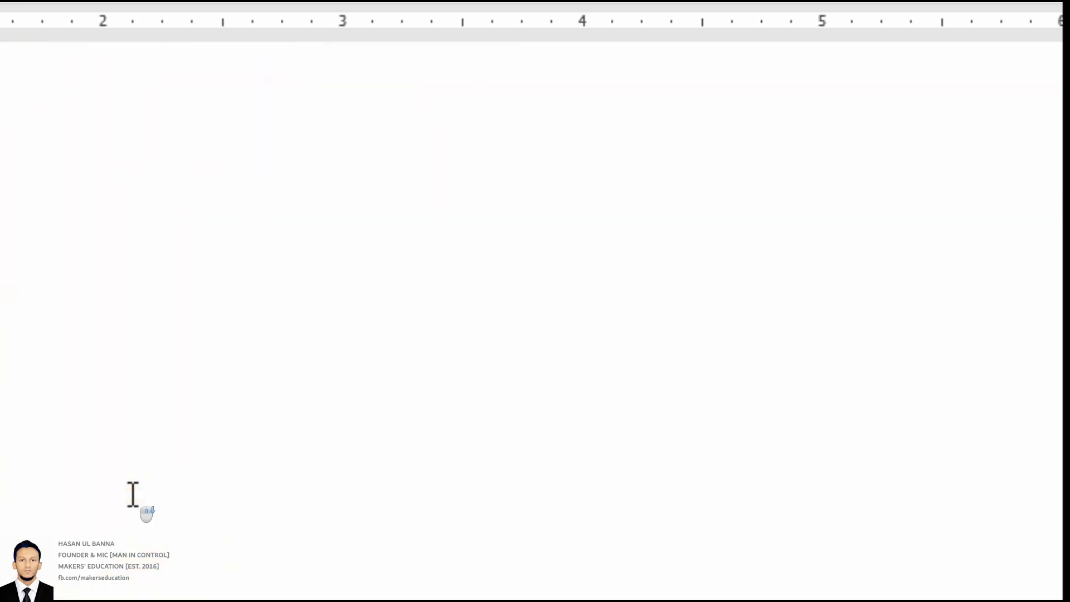